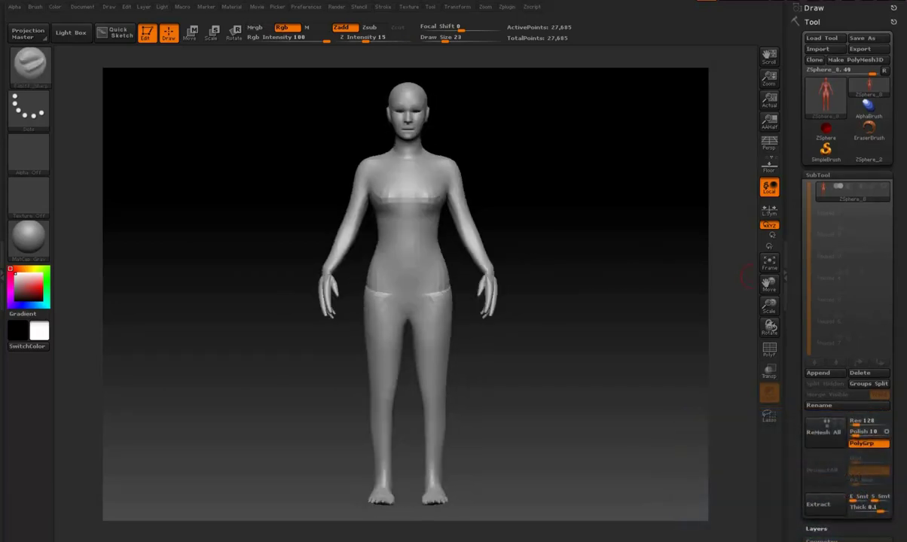
Turn the body back to a front view and make a ZSphere the active tool
{"action": "scroll", "coordinate": [844, 226], "scroll_direction": "down", "scroll_amount": 2}
{"action": "left_click_drag", "start_coordinate": [583, 283], "coordinate": [542, 286]}
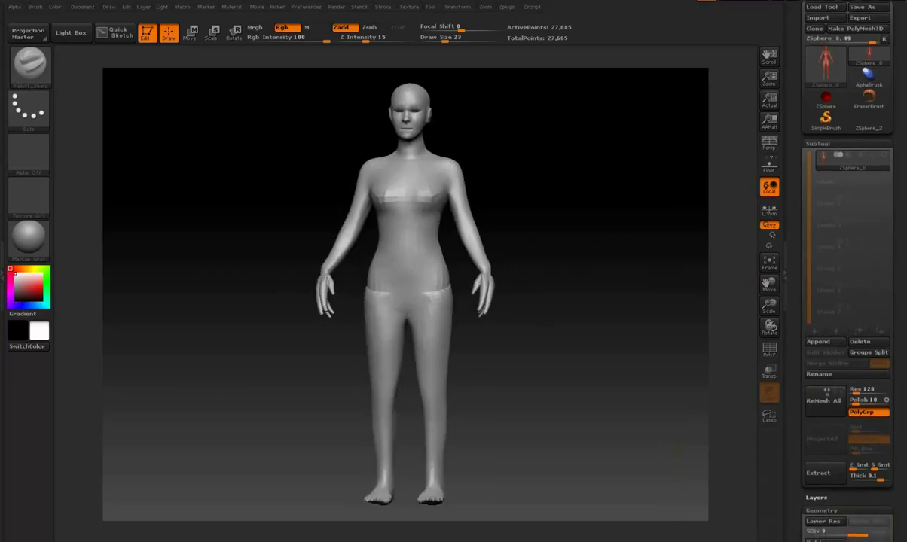
{"action": "left_click_drag", "start_coordinate": [723, 301], "coordinate": [700, 301]}
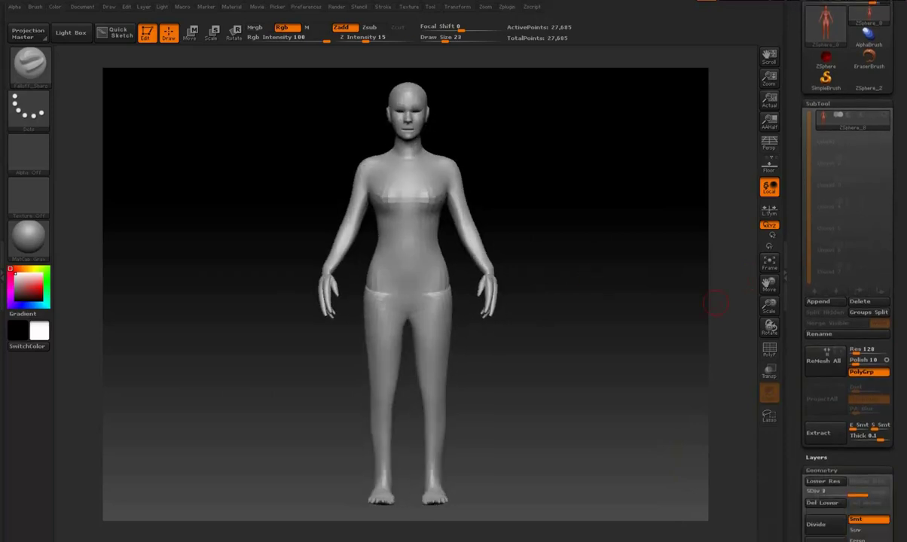
{"action": "scroll", "coordinate": [843, 302], "scroll_direction": "down", "scroll_amount": 10}
{"action": "scroll", "coordinate": [844, 301], "scroll_direction": "down", "scroll_amount": 3}
{"action": "scroll", "coordinate": [844, 302], "scroll_direction": "down", "scroll_amount": 3}
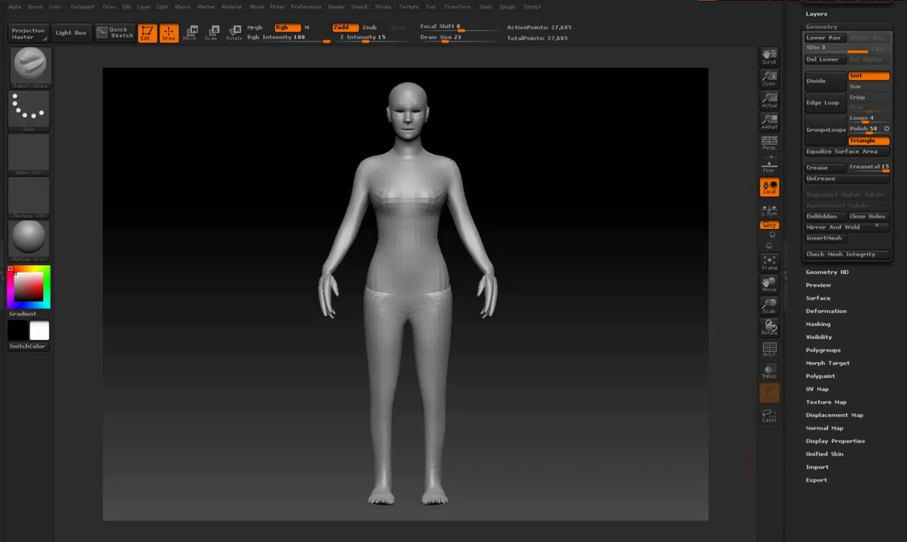
{"action": "scroll", "coordinate": [844, 301], "scroll_direction": "up", "scroll_amount": 8}
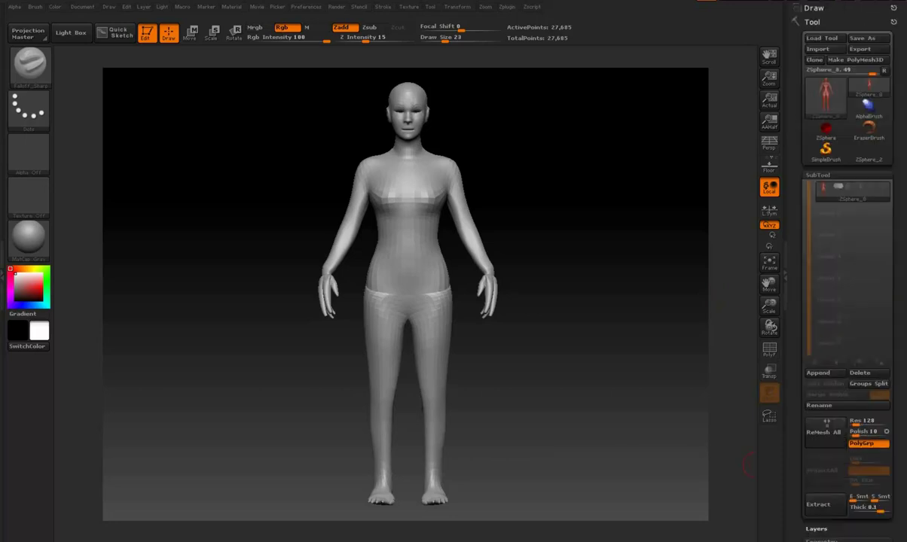
{"action": "left_click", "coordinate": [826, 128]}
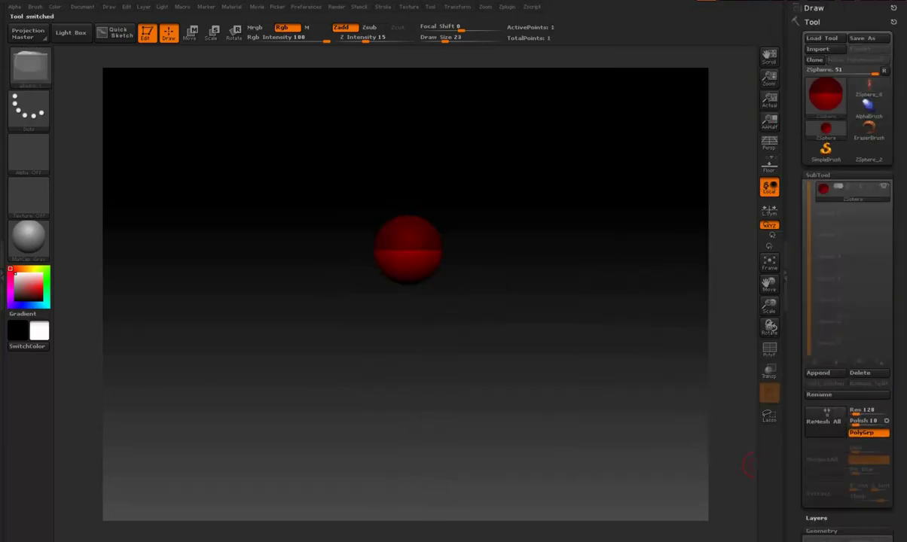
Expand the ZSphere's Adaptive Skin, Rigging and Topology subpalettes
{"action": "scroll", "coordinate": [843, 301], "scroll_direction": "down", "scroll_amount": 10}
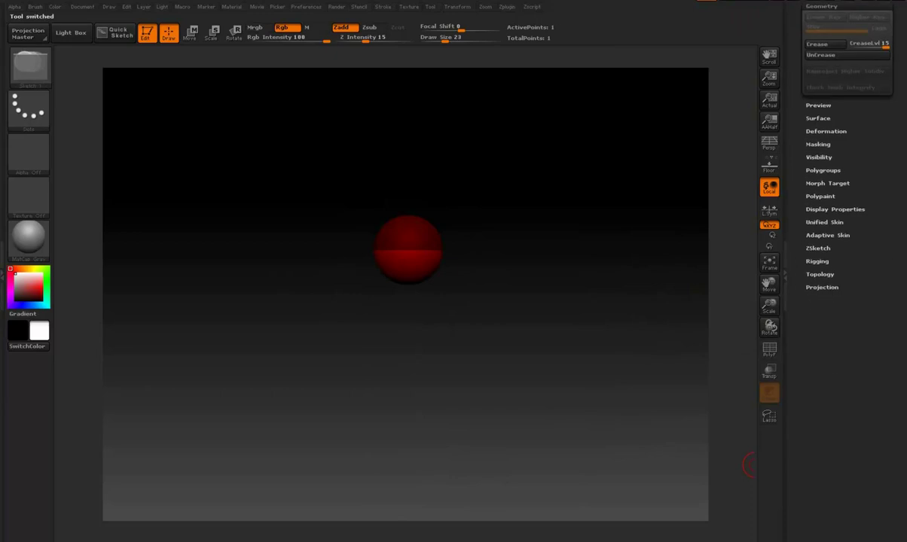
{"action": "scroll", "coordinate": [844, 151], "scroll_direction": "up", "scroll_amount": 1}
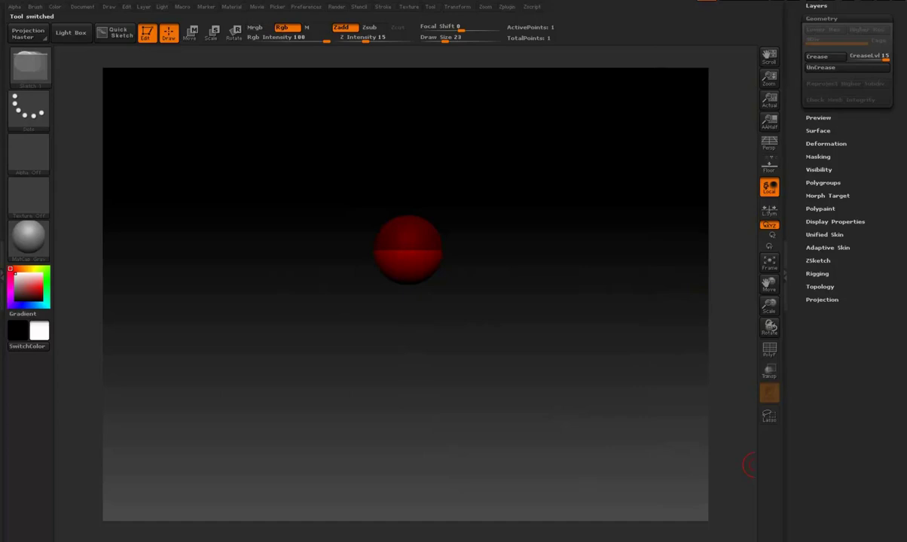
{"action": "left_click", "coordinate": [827, 247]}
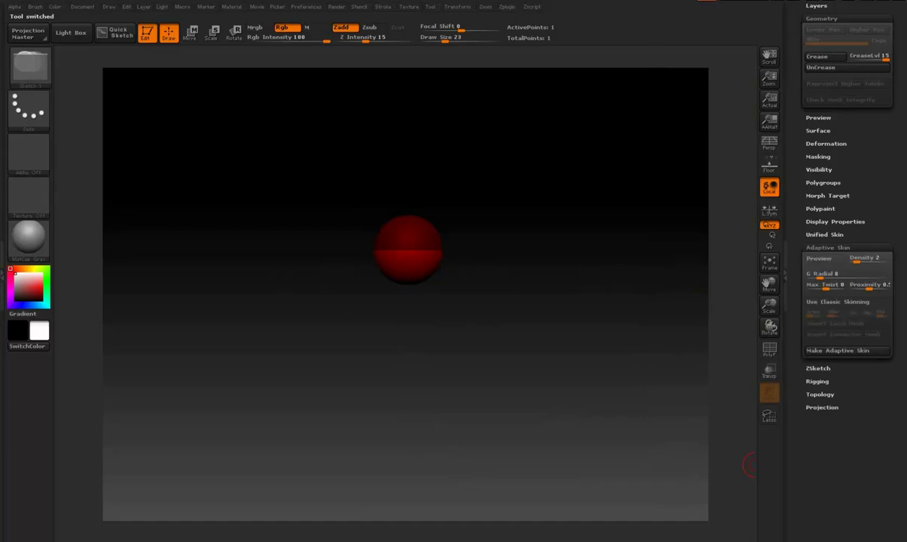
{"action": "left_click", "coordinate": [817, 381]}
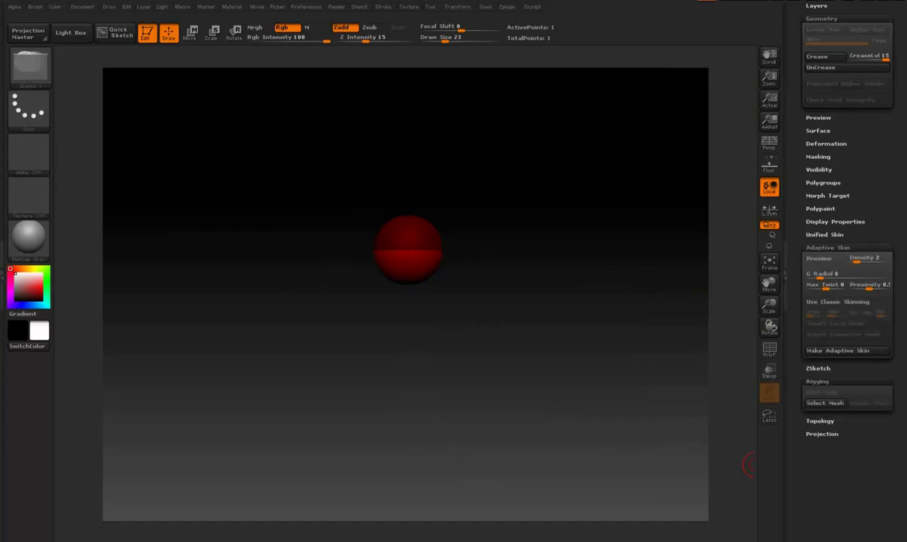
{"action": "scroll", "coordinate": [844, 301], "scroll_direction": "down", "scroll_amount": 1}
{"action": "left_click", "coordinate": [820, 400]}
{"action": "scroll", "coordinate": [844, 339], "scroll_direction": "down", "scroll_amount": 2}
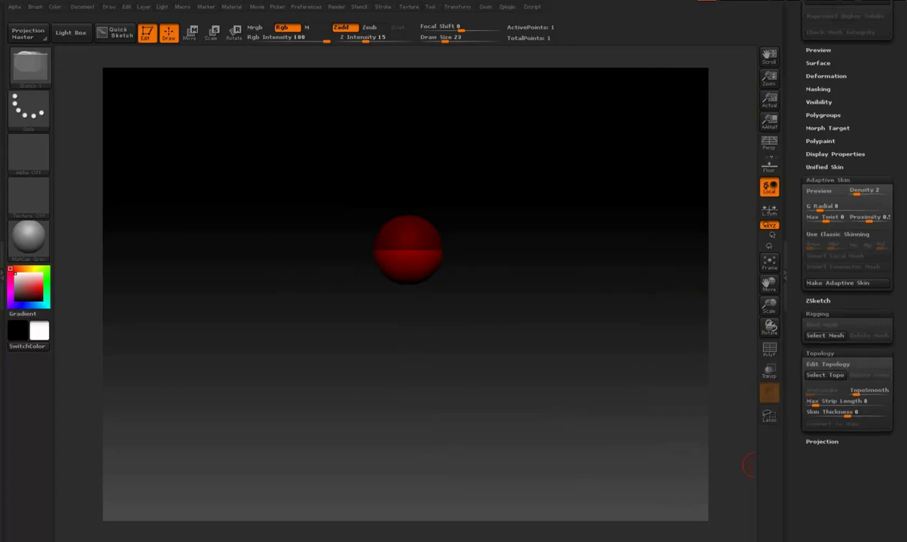
{"action": "scroll", "coordinate": [844, 226], "scroll_direction": "up", "scroll_amount": 5}
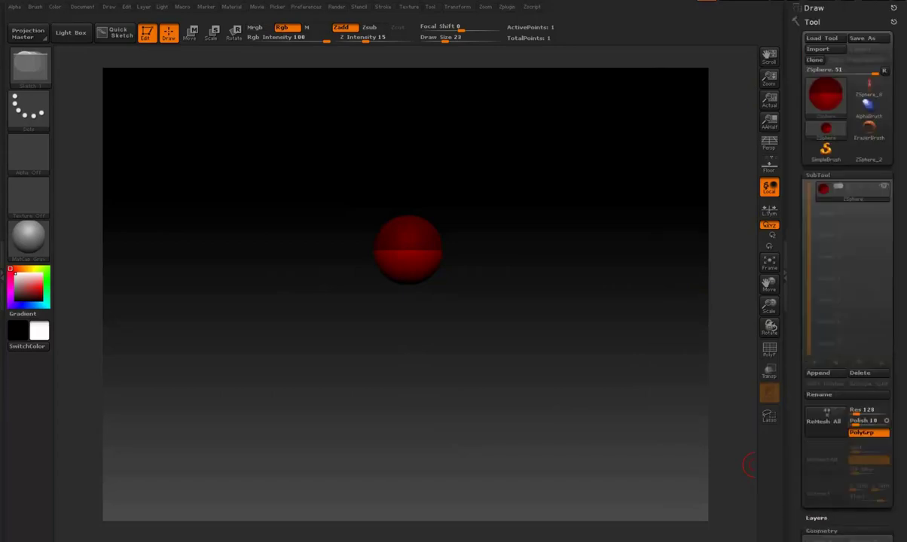
Switch the active tool back to the female body model
{"action": "left_click", "coordinate": [826, 94]}
{"action": "scroll", "coordinate": [844, 271], "scroll_direction": "down", "scroll_amount": 8}
{"action": "scroll", "coordinate": [844, 272], "scroll_direction": "down", "scroll_amount": 2}
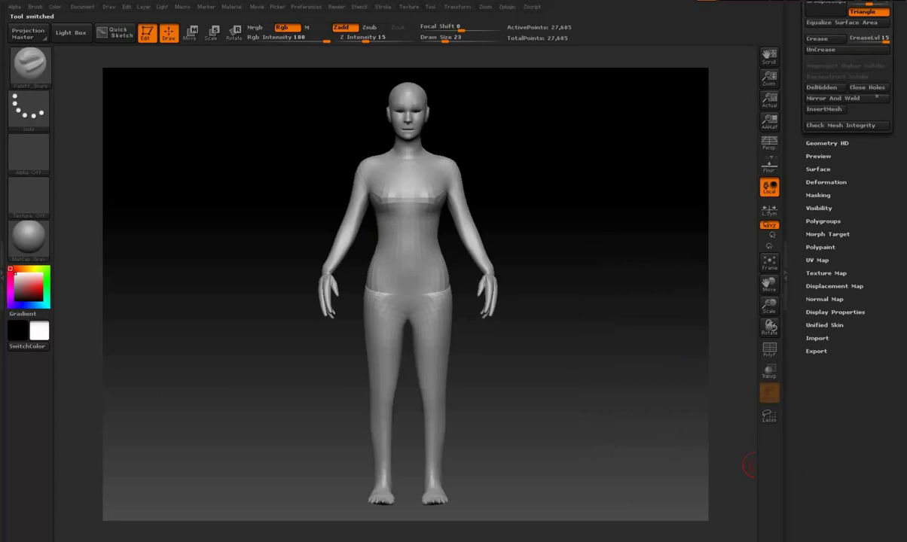
{"action": "scroll", "coordinate": [844, 301], "scroll_direction": "up", "scroll_amount": 10}
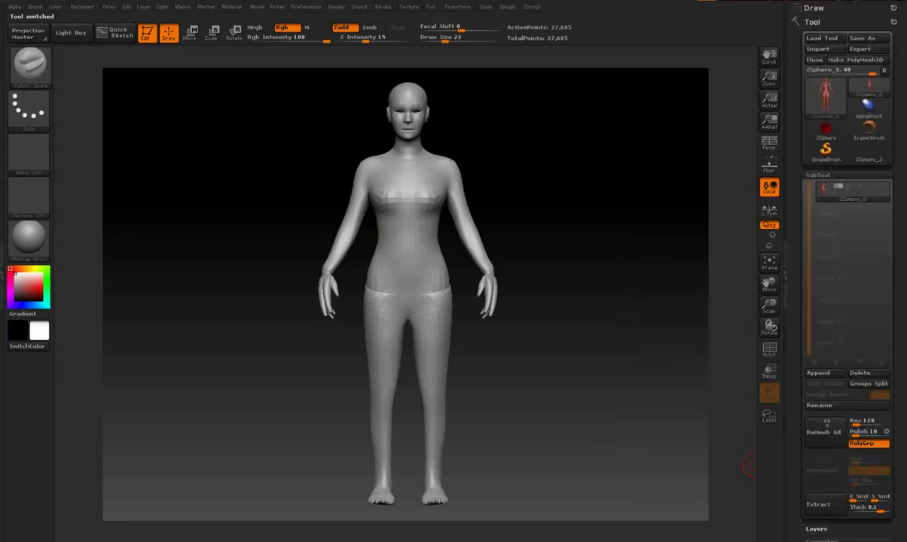
Select the ZSphere again and expand its Rigging and Topology subpalettes
{"action": "left_click", "coordinate": [825, 130]}
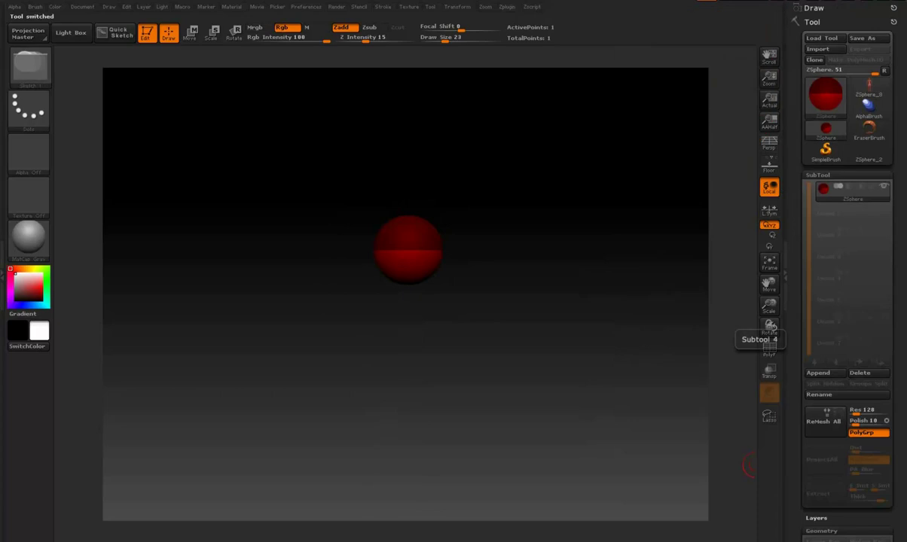
{"action": "scroll", "coordinate": [843, 302], "scroll_direction": "down", "scroll_amount": 5}
{"action": "scroll", "coordinate": [844, 302], "scroll_direction": "down", "scroll_amount": 5}
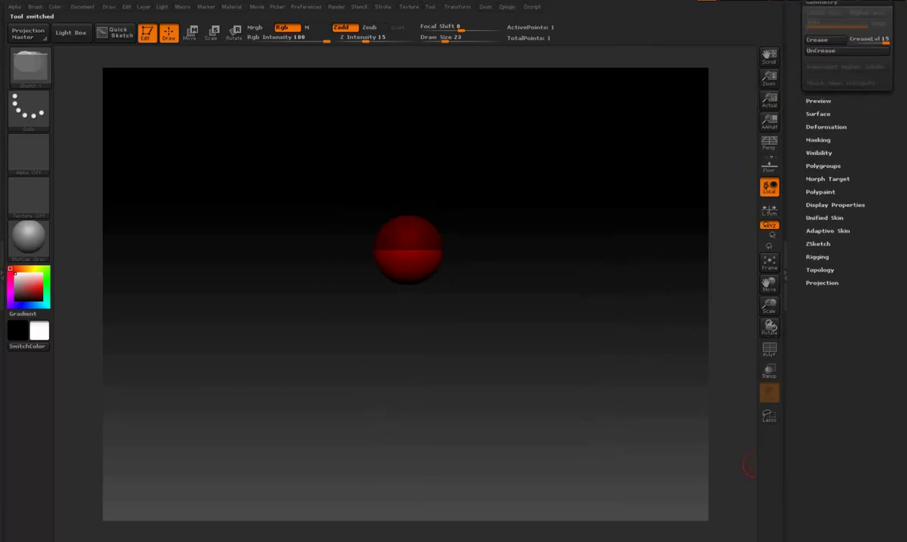
{"action": "left_click", "coordinate": [818, 256]}
{"action": "left_click", "coordinate": [819, 296]}
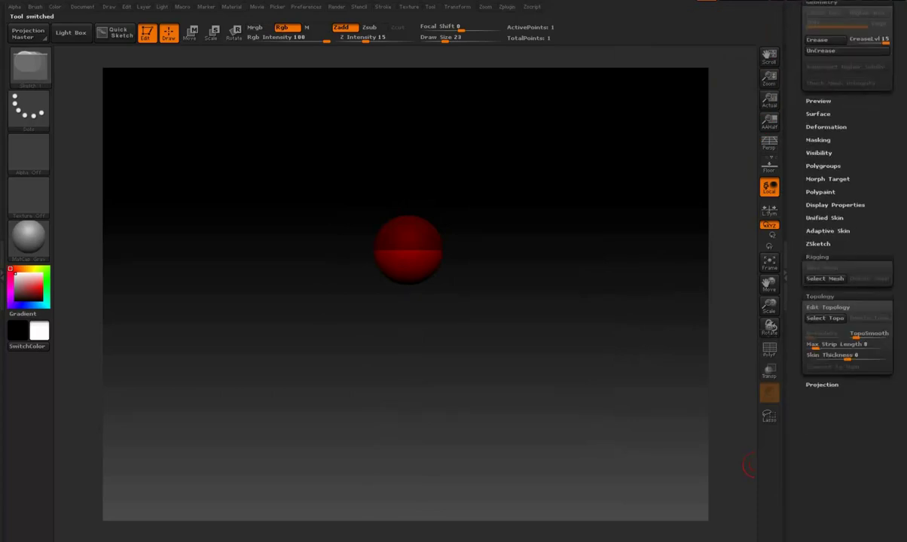
{"action": "scroll", "coordinate": [848, 226], "scroll_direction": "up", "scroll_amount": 1}
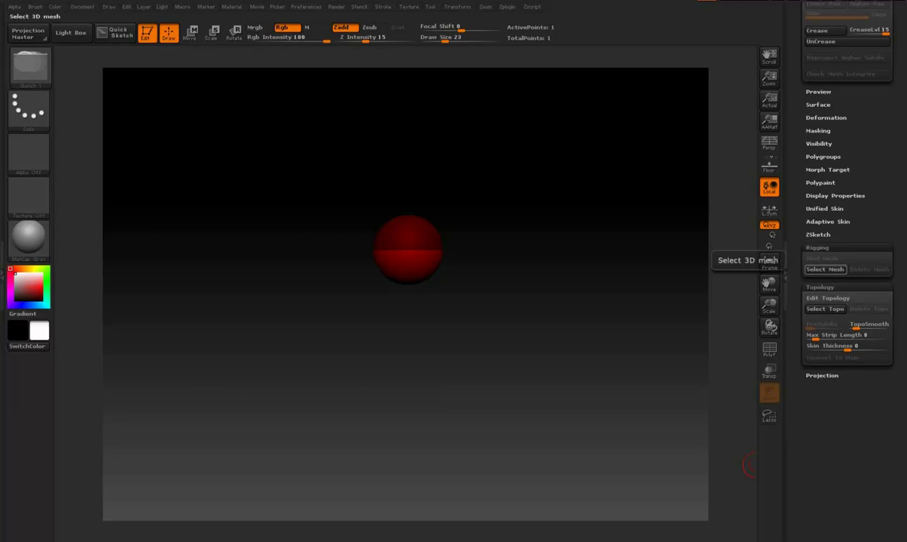
Bind the ZSphere_8 female body as the rigging mesh and orbit to check the fit
{"action": "left_click", "coordinate": [825, 269]}
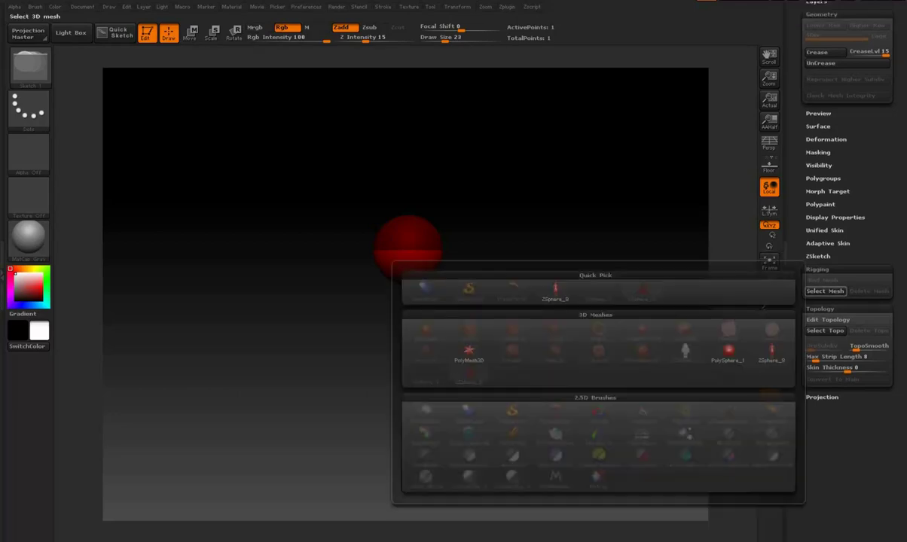
{"action": "left_click", "coordinate": [825, 290]}
{"action": "mouse_move", "coordinate": [556, 291]}
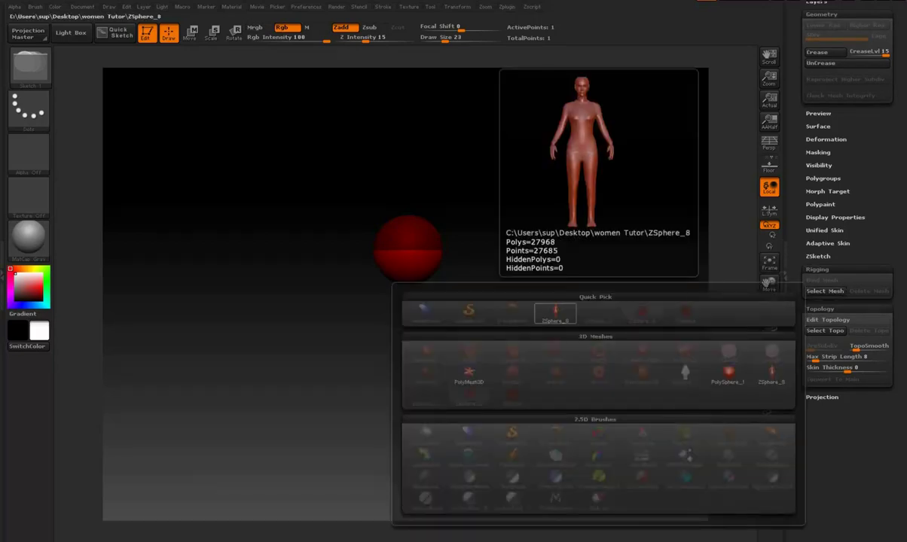
{"action": "left_click", "coordinate": [556, 311]}
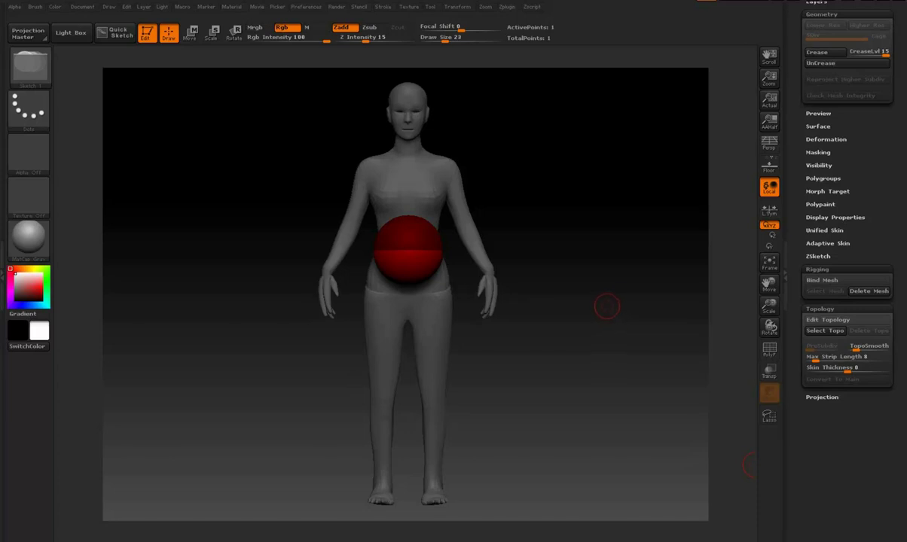
{"action": "left_click_drag", "start_coordinate": [605, 301], "coordinate": [587, 285]}
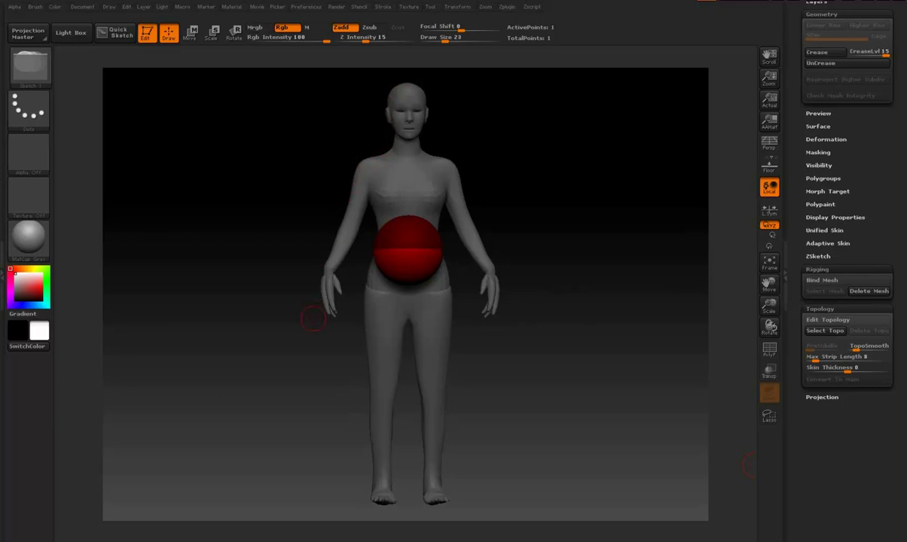
{"action": "left_click_drag", "start_coordinate": [460, 250], "coordinate": [610, 271]}
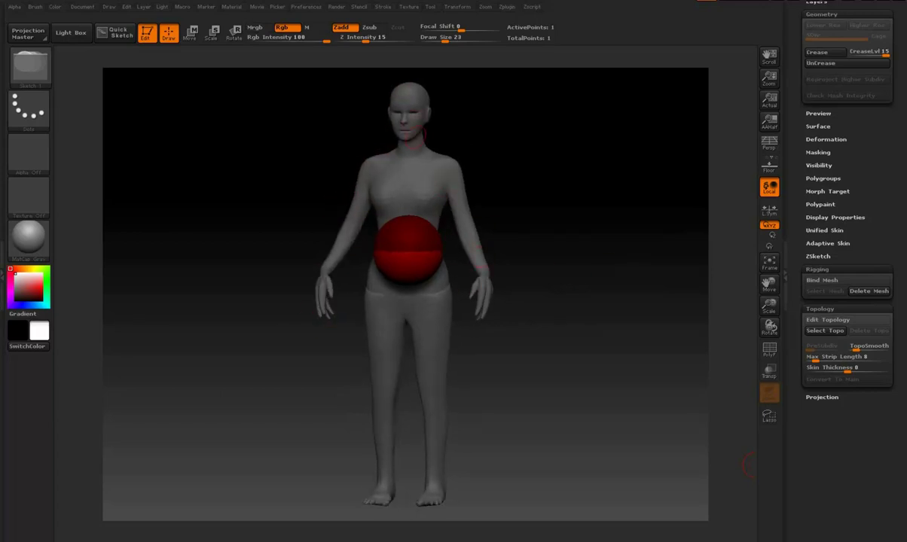
{"action": "left_click_drag", "start_coordinate": [533, 150], "coordinate": [535, 140]}
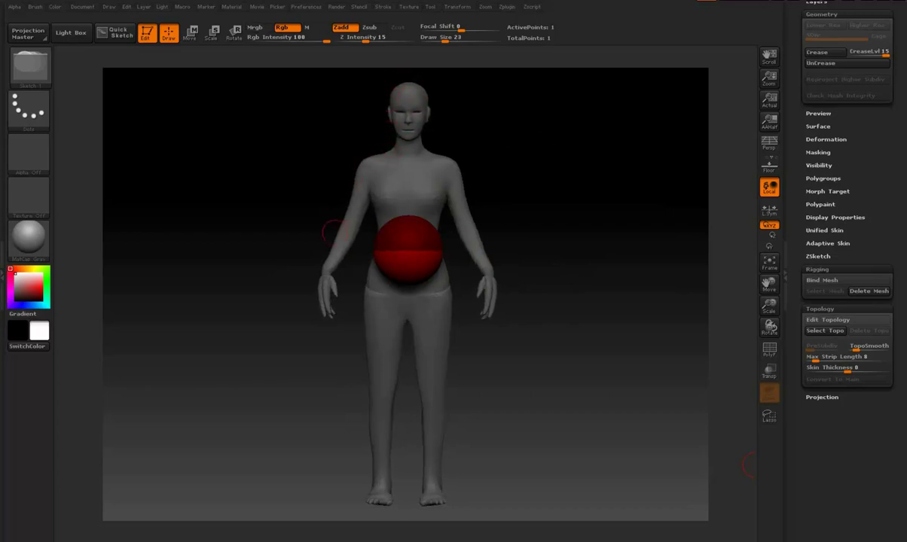
Turn on Edit Topology for the ZSphere, then switch to the female body mesh
{"action": "scroll", "coordinate": [828, 302], "scroll_direction": "down", "scroll_amount": 1}
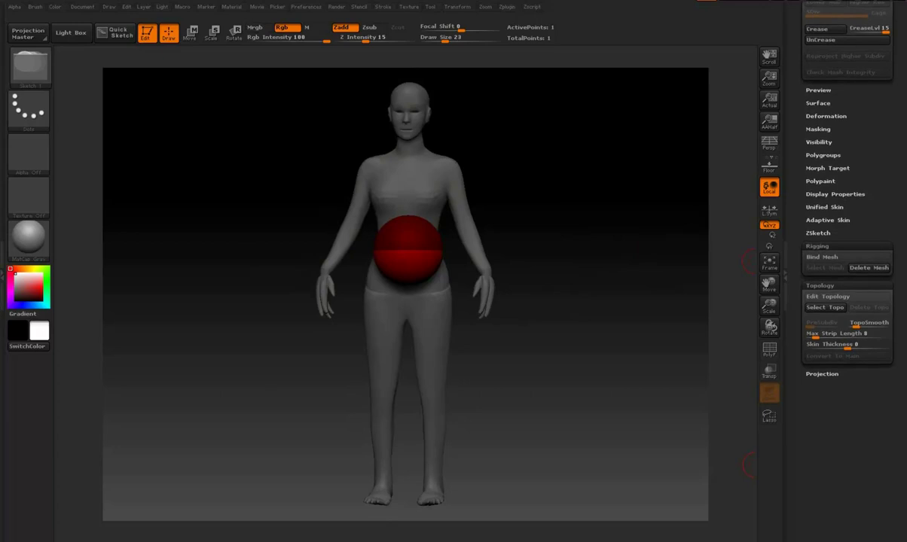
{"action": "left_click", "coordinate": [828, 296]}
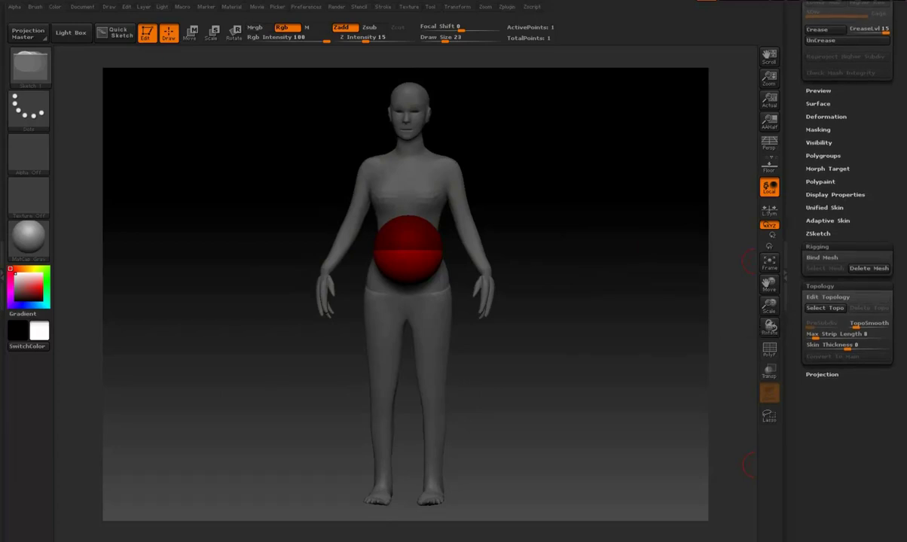
{"action": "scroll", "coordinate": [846, 301], "scroll_direction": "up", "scroll_amount": 5}
{"action": "scroll", "coordinate": [847, 301], "scroll_direction": "up", "scroll_amount": 3}
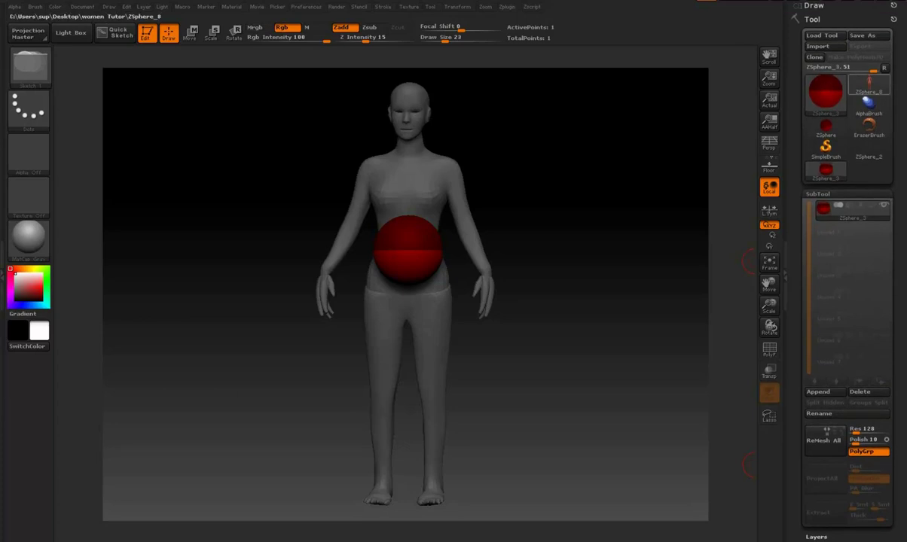
{"action": "left_click", "coordinate": [826, 170]}
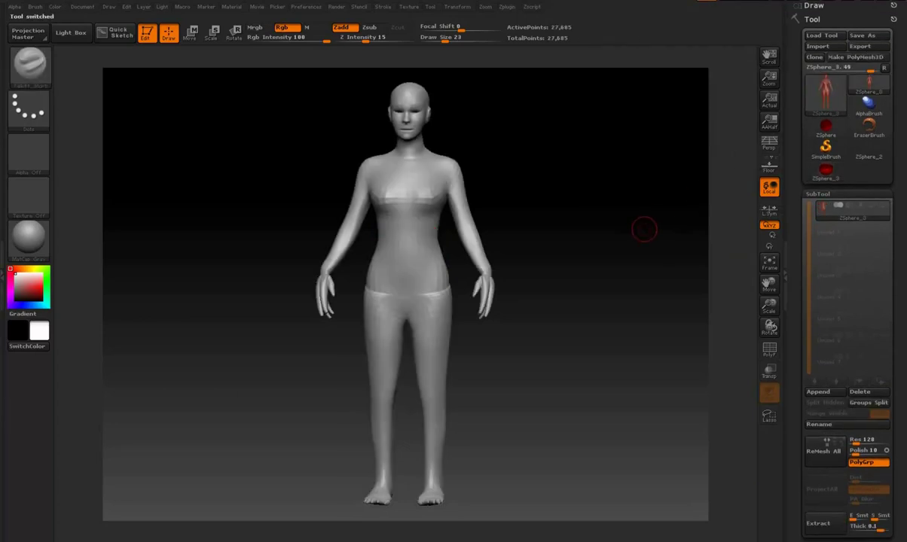
Drop the body to its low-resolution level and switch back to the ZSphere
{"action": "key", "text": "shift+d"}
{"action": "mouse_move", "coordinate": [630, 226]}
{"action": "left_mouse_down"}
{"action": "mouse_move", "coordinate": [573, 226]}
{"action": "mouse_move", "coordinate": [642, 235]}
{"action": "left_mouse_up"}
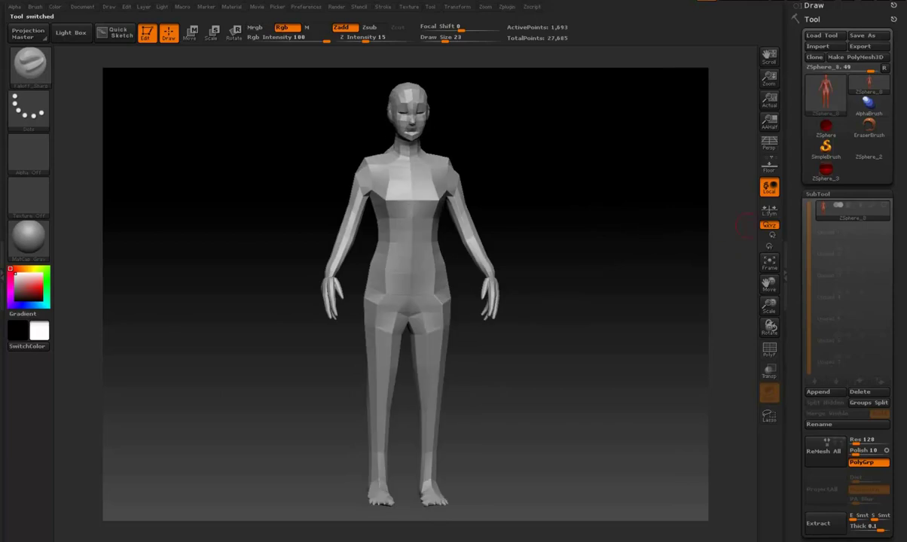
{"action": "left_click", "coordinate": [825, 154]}
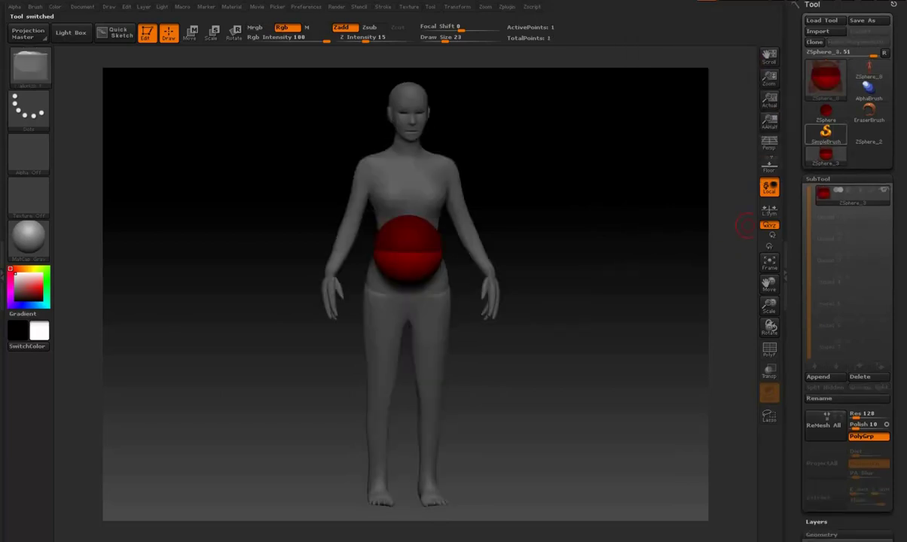
Expand the Rigging and Topology subpalettes and open the topology mesh list
{"action": "scroll", "coordinate": [847, 264], "scroll_direction": "down", "scroll_amount": 5}
{"action": "scroll", "coordinate": [847, 264], "scroll_direction": "down", "scroll_amount": 2}
{"action": "scroll", "coordinate": [847, 264], "scroll_direction": "down", "scroll_amount": 1}
{"action": "scroll", "coordinate": [848, 263], "scroll_direction": "down", "scroll_amount": 1}
{"action": "left_click", "coordinate": [817, 318]}
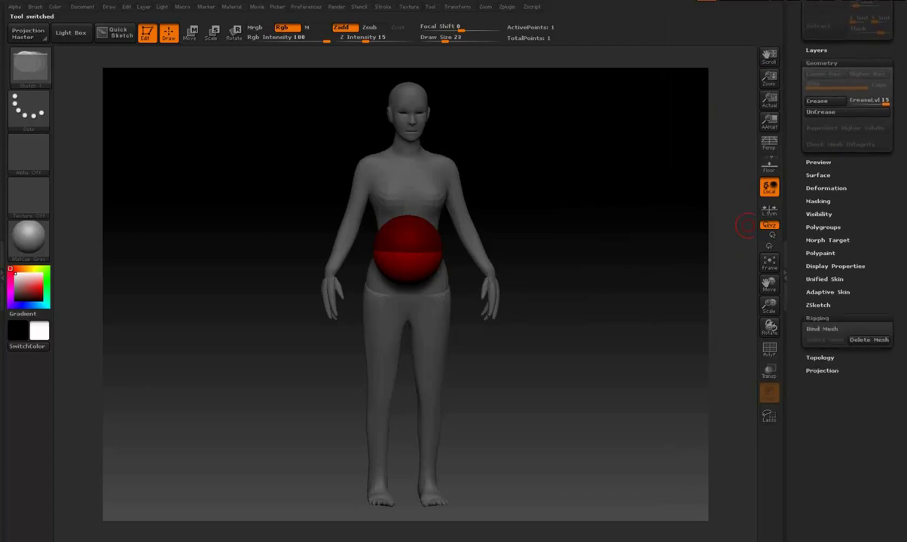
{"action": "left_click", "coordinate": [819, 357]}
{"action": "scroll", "coordinate": [827, 392], "scroll_direction": "down", "scroll_amount": 1}
{"action": "scroll", "coordinate": [825, 347], "scroll_direction": "down", "scroll_amount": 1}
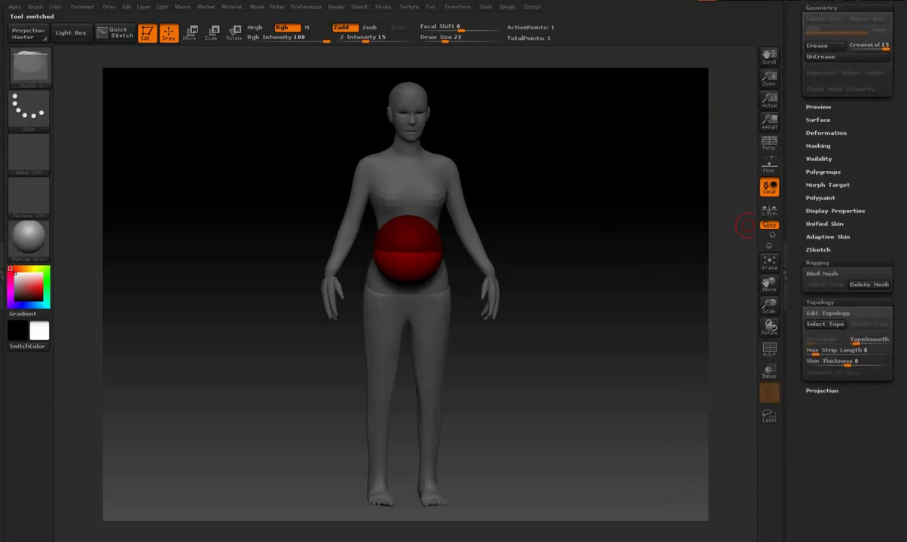
{"action": "left_click", "coordinate": [825, 324]}
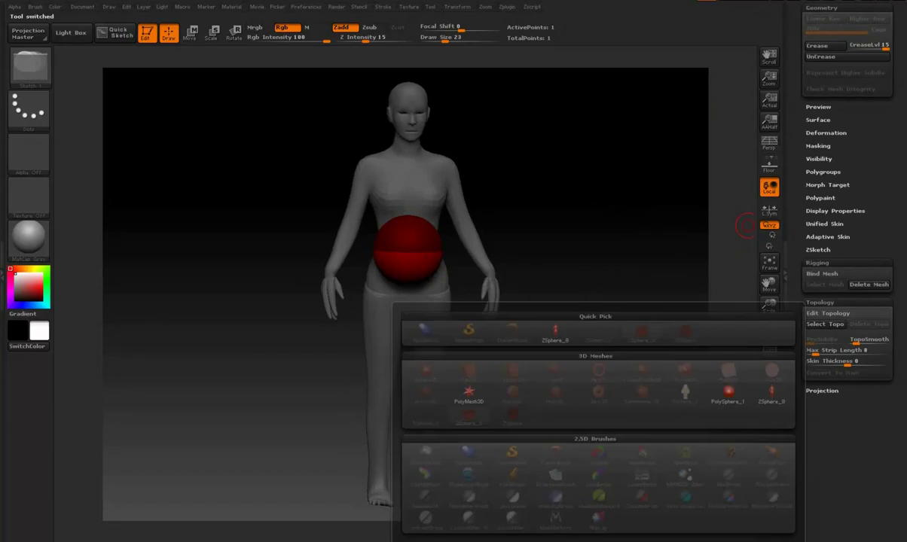
{"action": "mouse_move", "coordinate": [555, 332]}
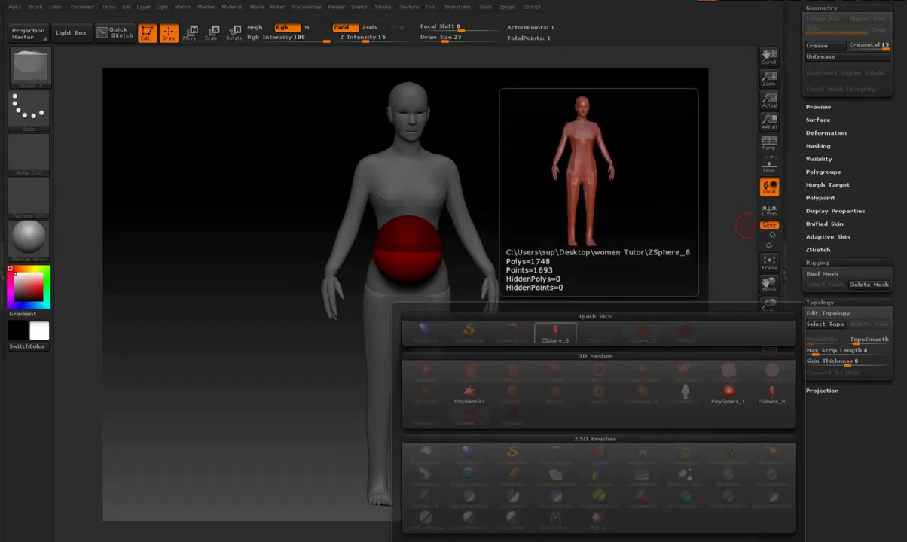
Load ZSphere_8 as the topology mesh, orbit to inspect it, and set max strip length 0
{"action": "left_click", "coordinate": [556, 332]}
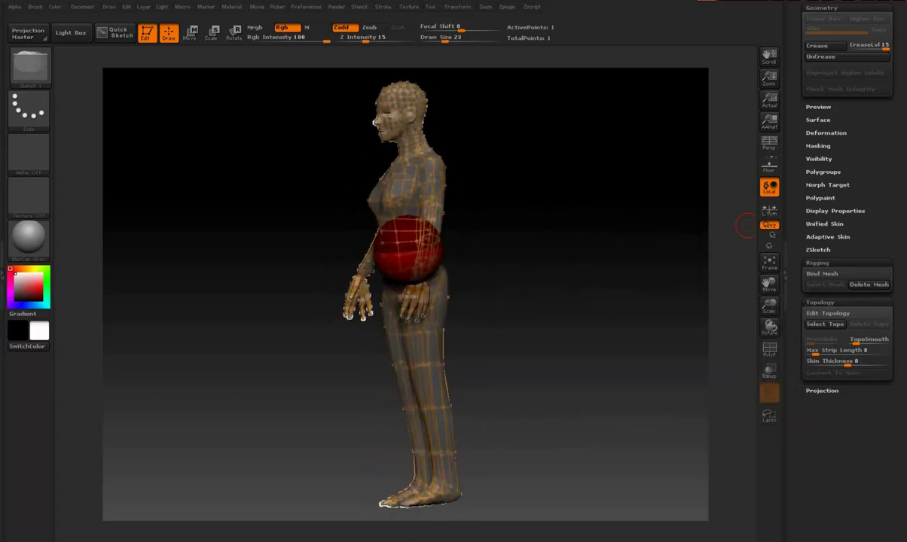
{"action": "left_click_drag", "start_coordinate": [601, 314], "coordinate": [627, 405], "text": "alt"}
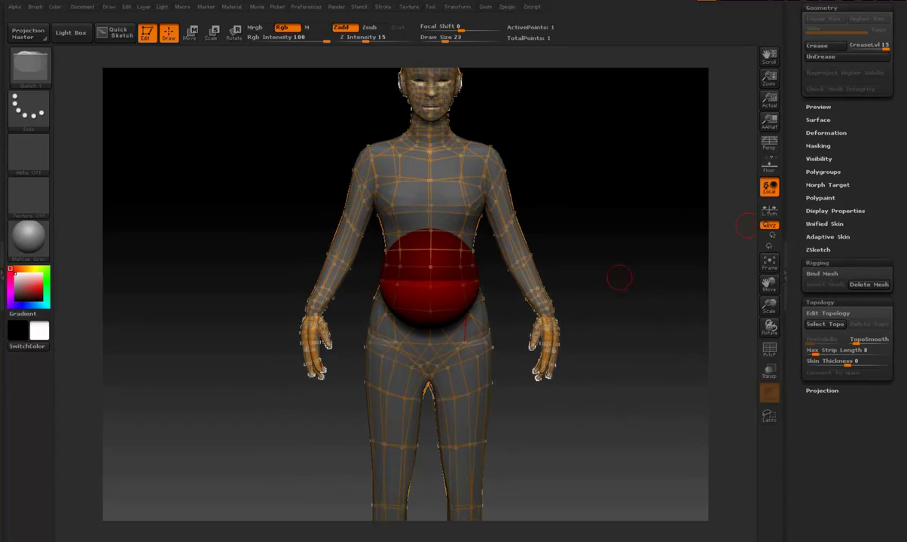
{"action": "left_click_drag", "start_coordinate": [618, 278], "coordinate": [745, 226]}
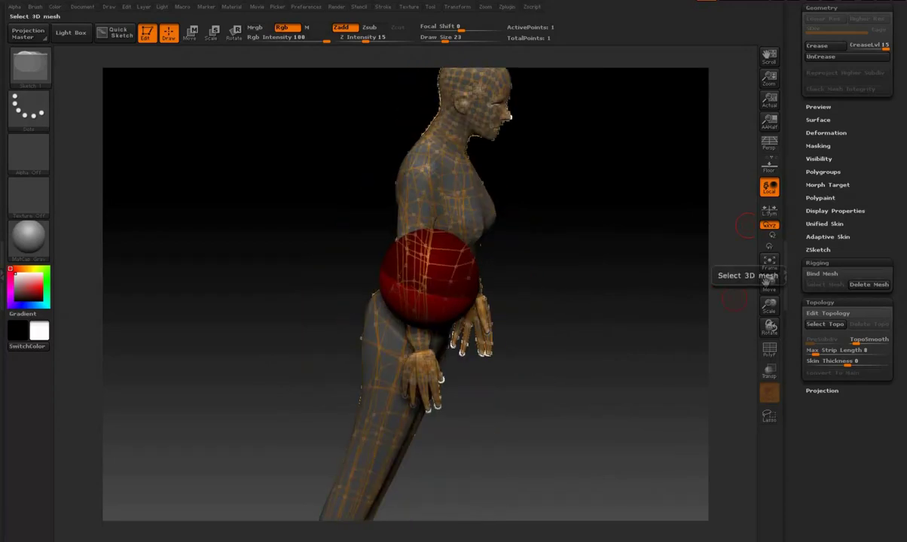
{"action": "left_click_drag", "start_coordinate": [735, 299], "coordinate": [745, 226]}
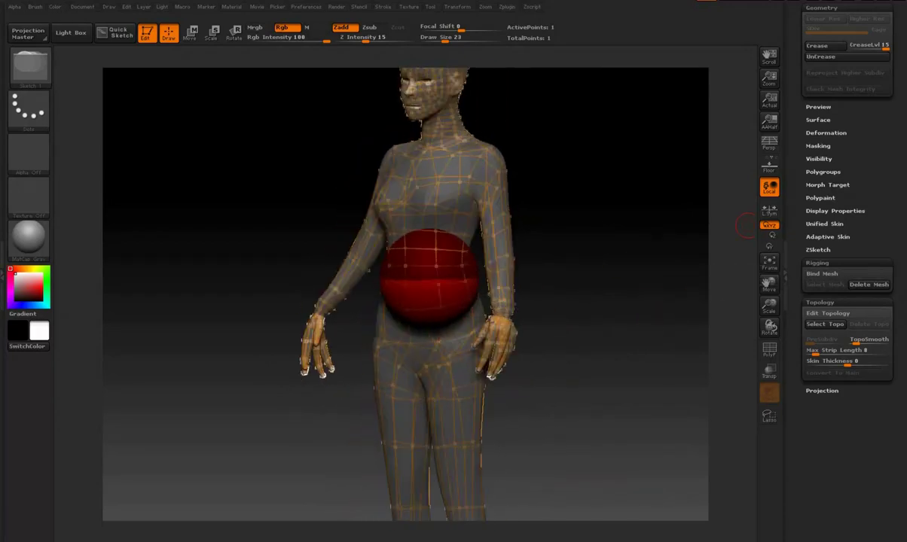
{"action": "left_click_drag", "start_coordinate": [567, 216], "coordinate": [745, 226]}
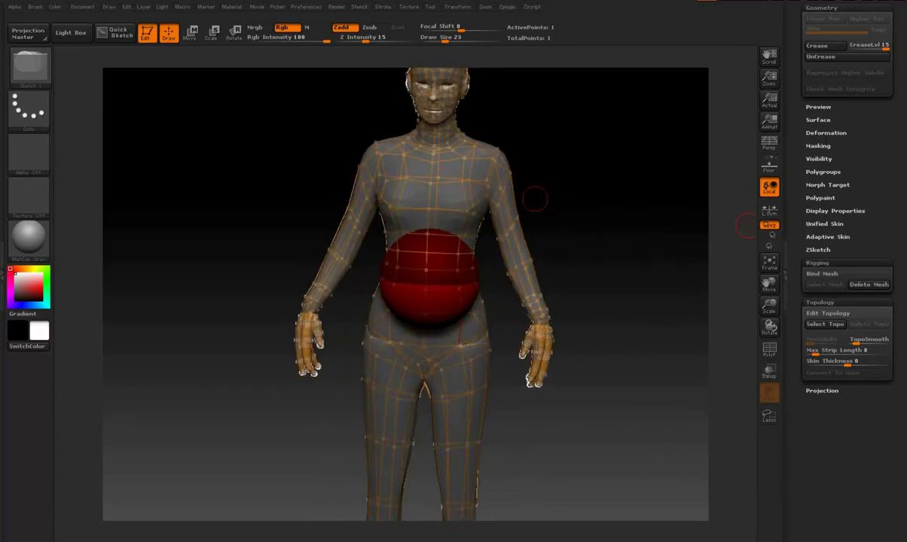
{"action": "left_click_drag", "start_coordinate": [506, 187], "coordinate": [695, 314]}
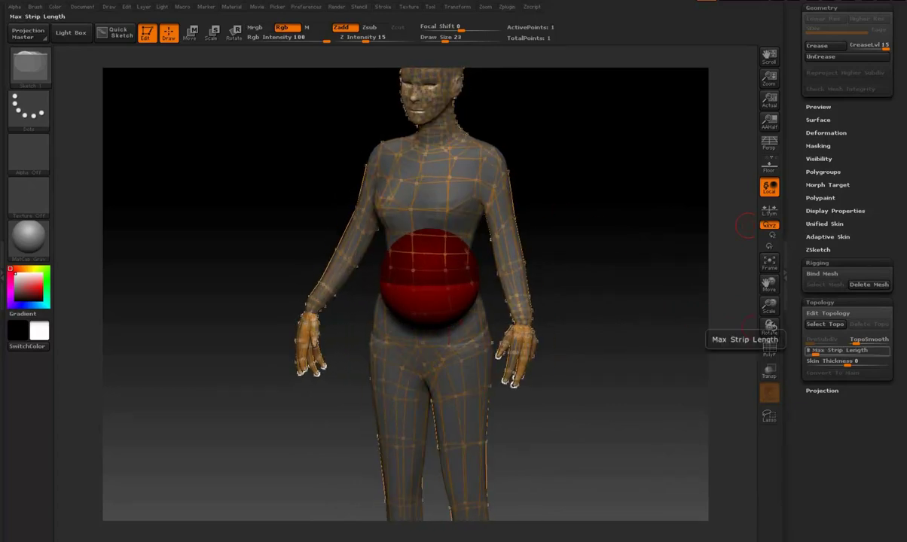
{"action": "key", "text": "Return"}
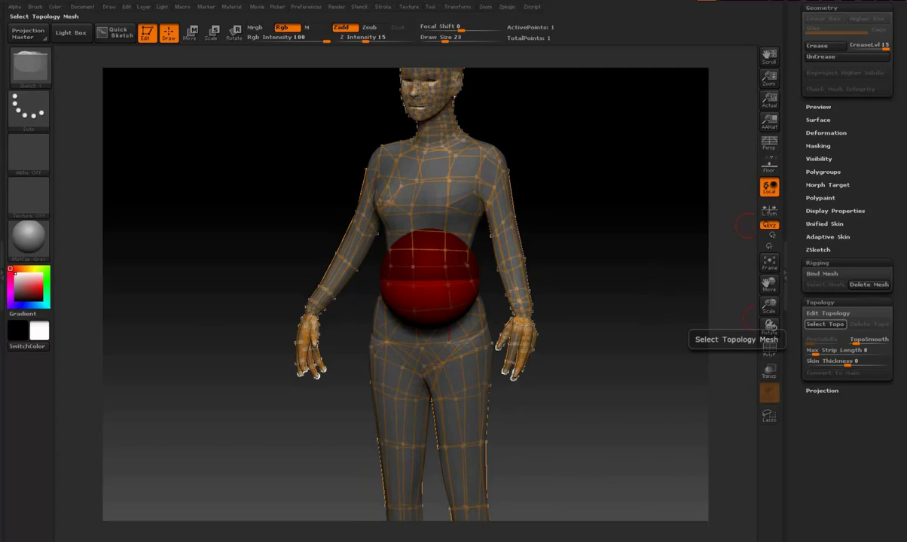
{"action": "left_click_drag", "start_coordinate": [769, 325], "coordinate": [723, 288]}
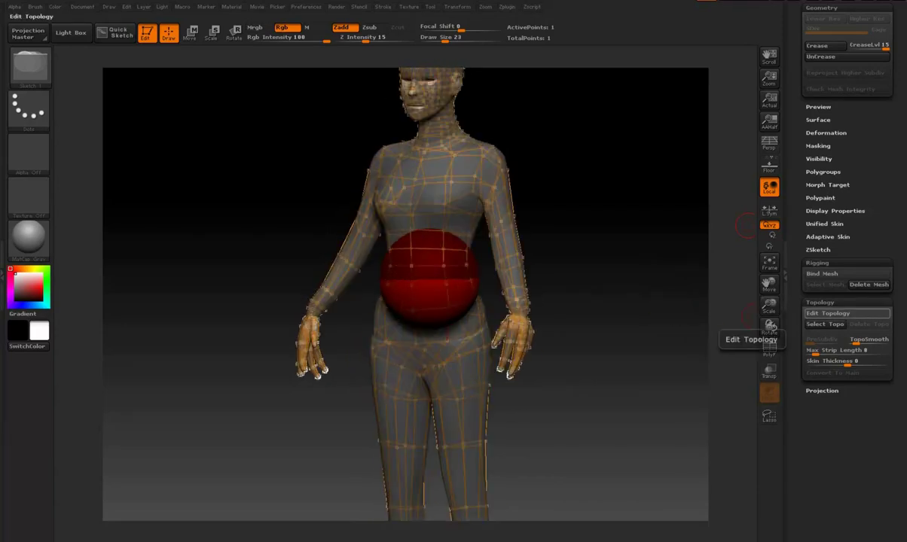
Turn on Edit Topology and place a test point on the upper chest
{"action": "left_click", "coordinate": [827, 314]}
{"action": "left_click_drag", "start_coordinate": [640, 300], "coordinate": [495, 254]}
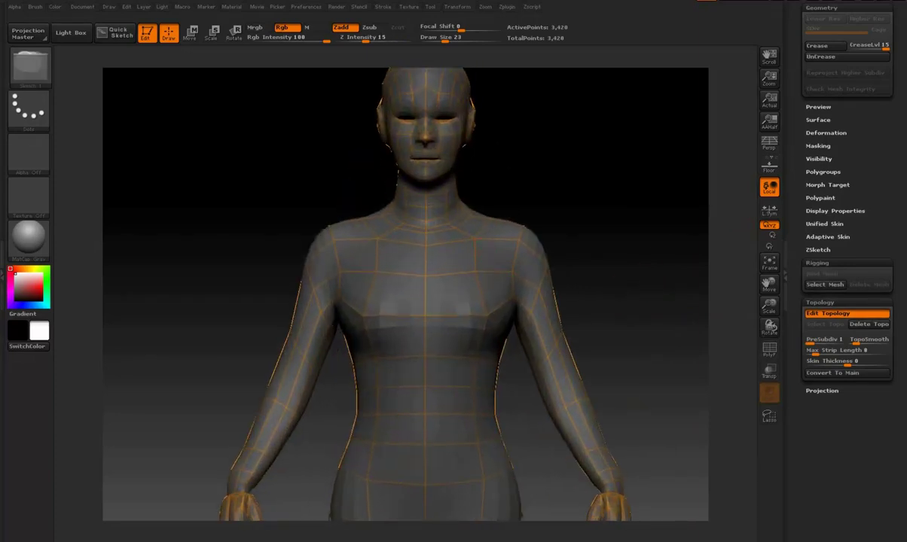
{"action": "left_click_drag", "start_coordinate": [507, 265], "coordinate": [441, 271]}
{"action": "left_click", "coordinate": [452, 273]}
{"action": "left_click", "coordinate": [451, 273]}
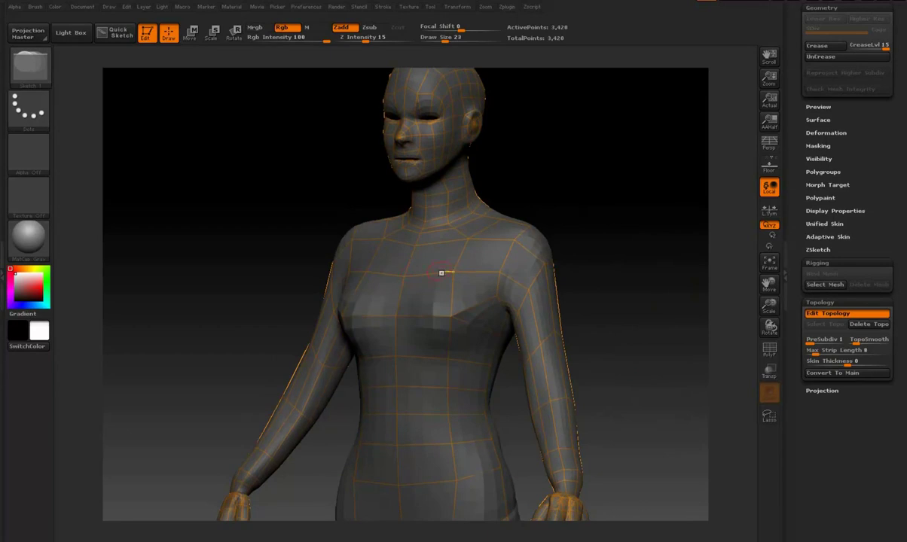
Turn the model to the front and shrink the draw size to 7
{"action": "mouse_move", "coordinate": [604, 202]}
{"action": "left_mouse_down"}
{"action": "mouse_move", "coordinate": [605, 334]}
{"action": "mouse_move", "coordinate": [643, 409]}
{"action": "left_mouse_up"}
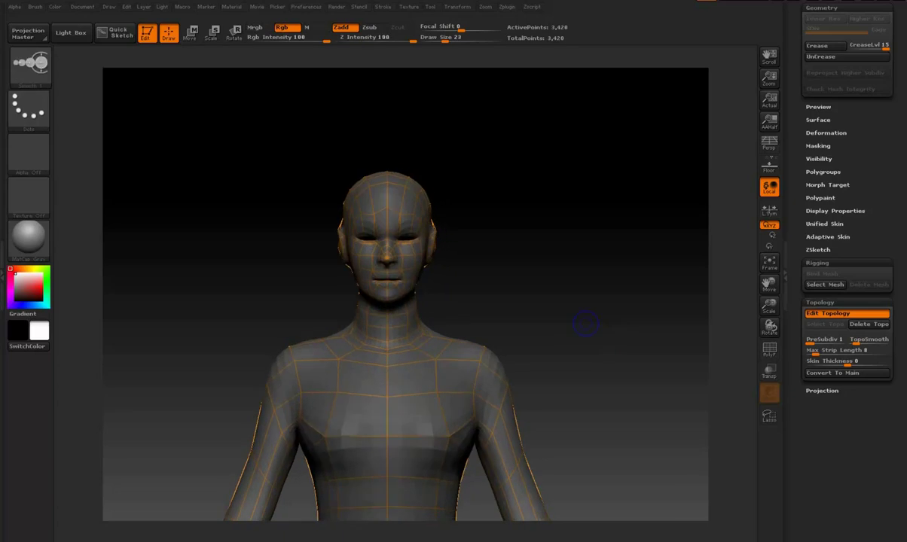
{"action": "left_click_drag", "start_coordinate": [636, 303], "coordinate": [614, 286]}
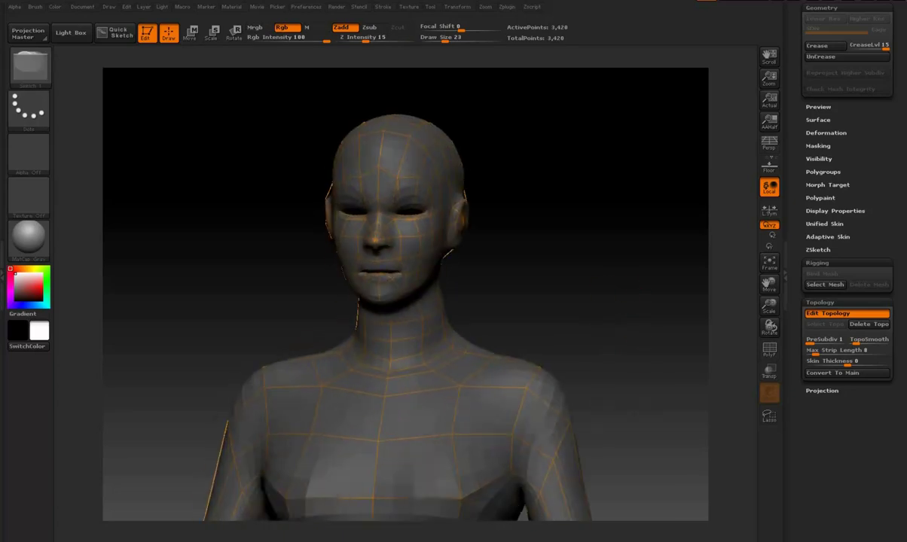
{"action": "type", "text": "s7"}
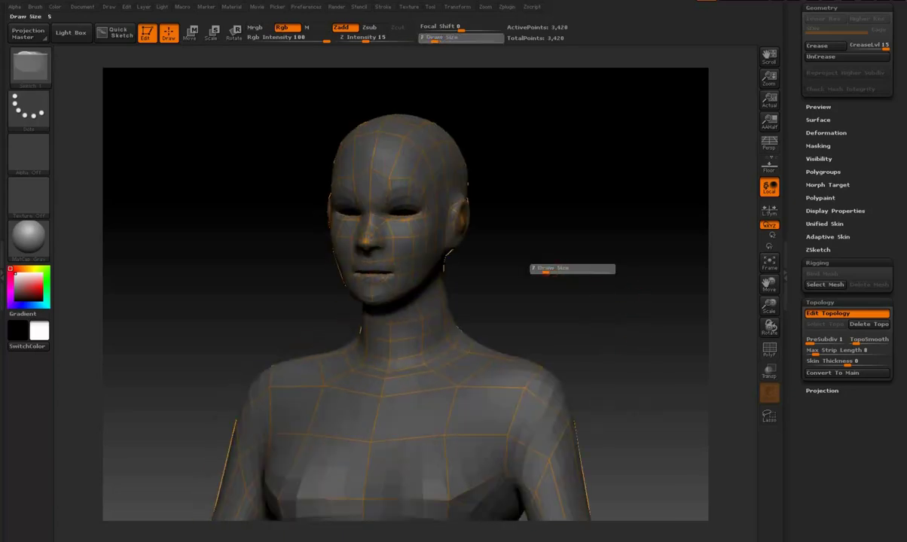
{"action": "mouse_move", "coordinate": [542, 216]}
{"action": "left_mouse_down", "text": "shift"}
{"action": "mouse_move", "coordinate": [562, 219]}
{"action": "mouse_move", "coordinate": [613, 304]}
{"action": "mouse_move", "coordinate": [598, 305]}
{"action": "left_mouse_up", "text": "shift"}
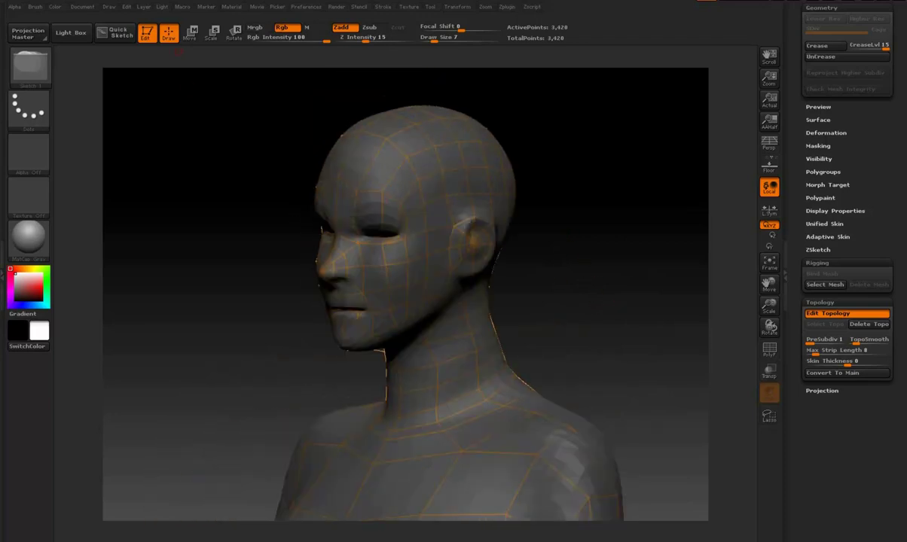
Place a mirrored pair of topology points on the forehead and nudge them inward
{"action": "left_click_drag", "start_coordinate": [354, 173], "coordinate": [416, 162]}
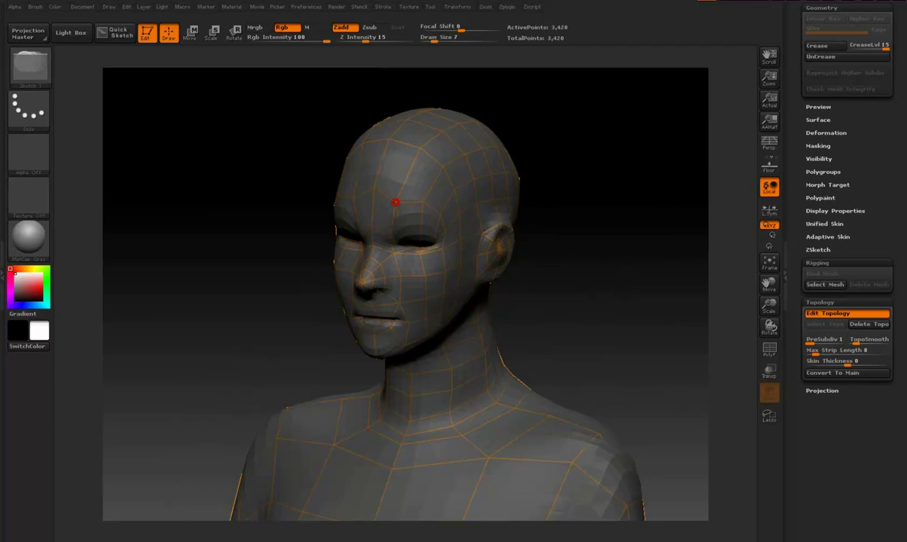
{"action": "left_click_drag", "start_coordinate": [377, 192], "coordinate": [461, 184]}
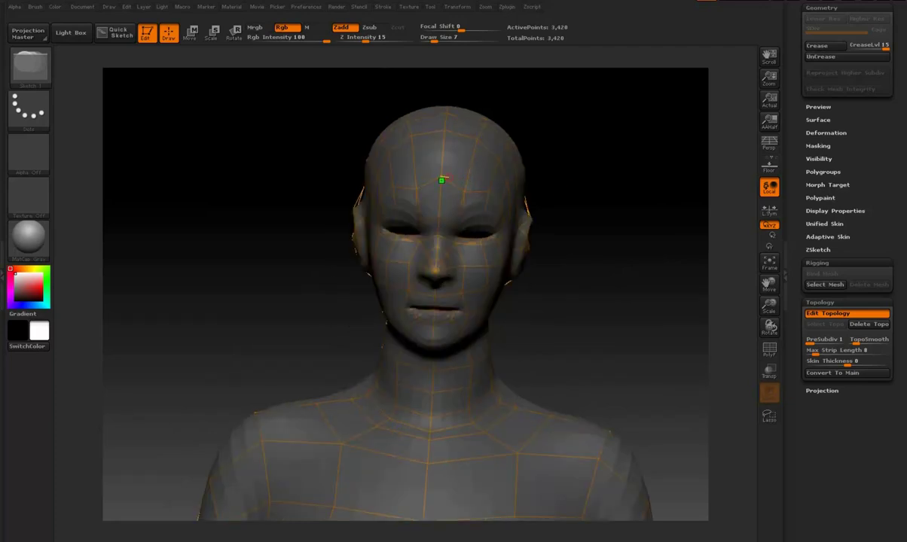
{"action": "left_click", "coordinate": [464, 192]}
{"action": "left_click_drag", "start_coordinate": [464, 191], "coordinate": [459, 187]}
{"action": "left_click_drag", "start_coordinate": [648, 189], "coordinate": [594, 183]}
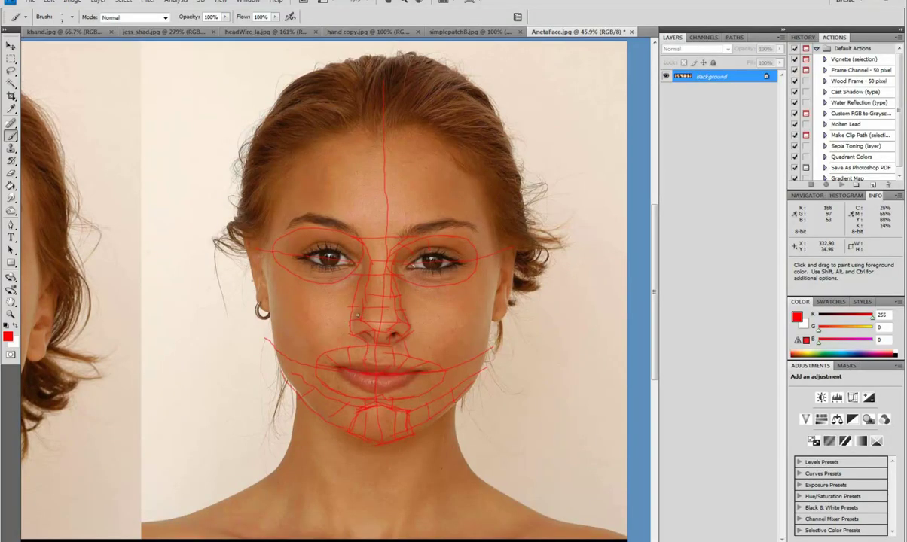
{"action": "key", "text": "s"}
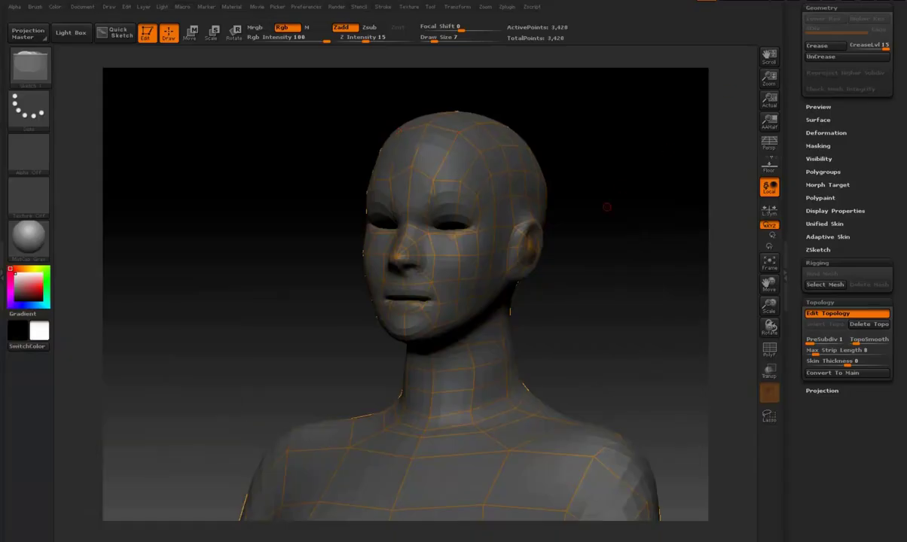
{"action": "left_click_drag", "start_coordinate": [324, 302], "coordinate": [238, 295]}
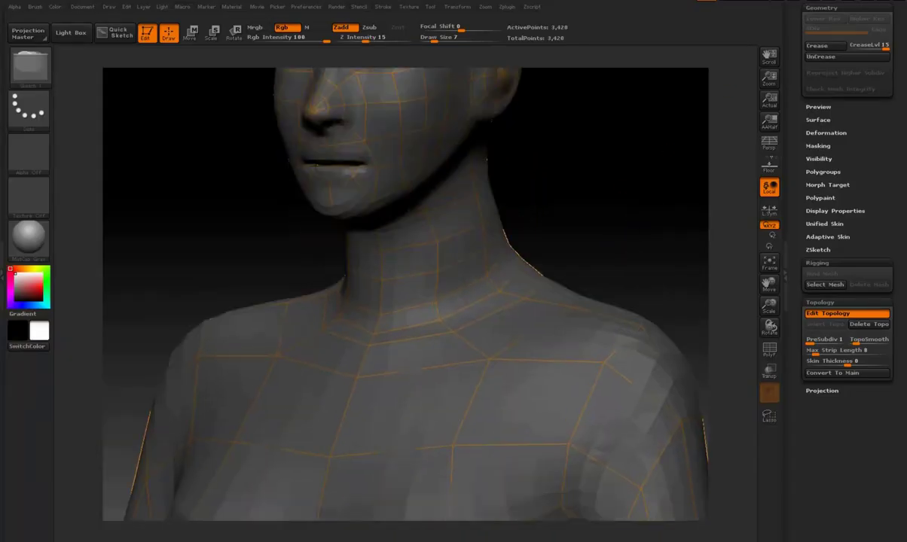
{"action": "mouse_move", "coordinate": [638, 265]}
{"action": "left_mouse_down"}
{"action": "mouse_move", "coordinate": [682, 264]}
{"action": "mouse_move", "coordinate": [564, 335]}
{"action": "left_mouse_up"}
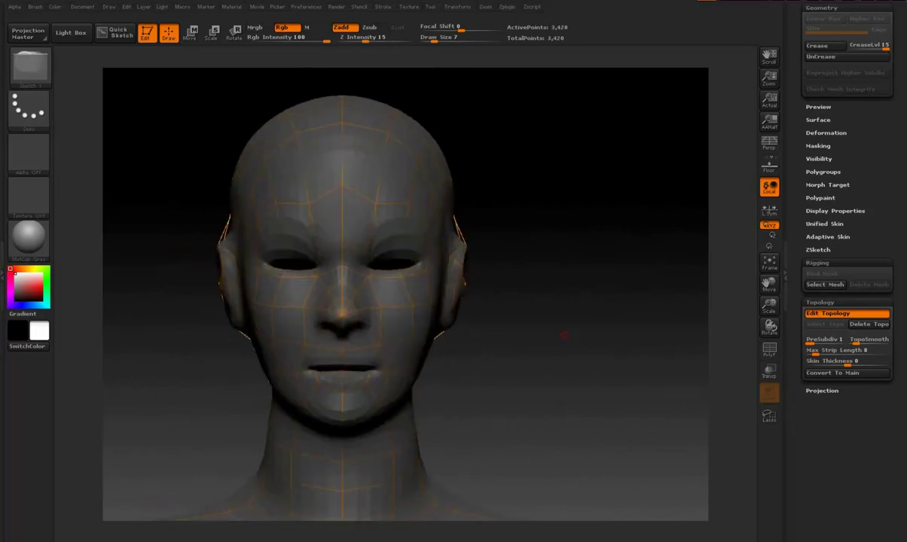
{"action": "left_click_drag", "start_coordinate": [570, 332], "coordinate": [422, 213]}
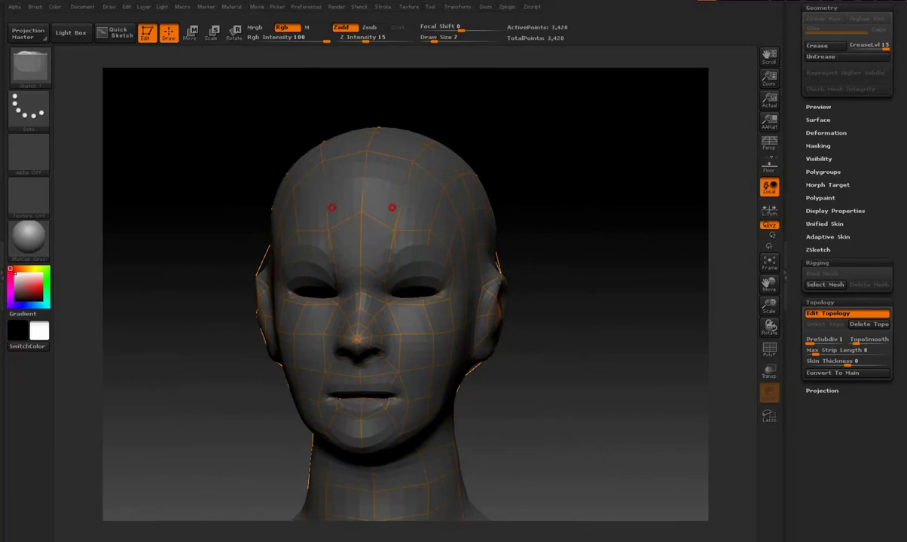
Start a forehead point, orbit the head, then add a mirrored forehead pair from the front
{"action": "left_click", "coordinate": [394, 230]}
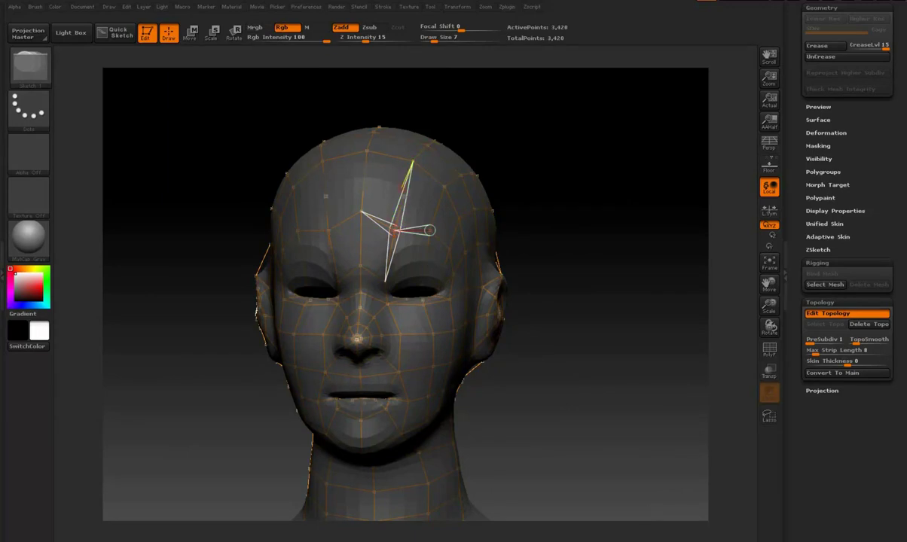
{"action": "mouse_move", "coordinate": [599, 245]}
{"action": "left_mouse_down"}
{"action": "mouse_move", "coordinate": [593, 240]}
{"action": "mouse_move", "coordinate": [605, 238]}
{"action": "mouse_move", "coordinate": [338, 231]}
{"action": "left_mouse_up"}
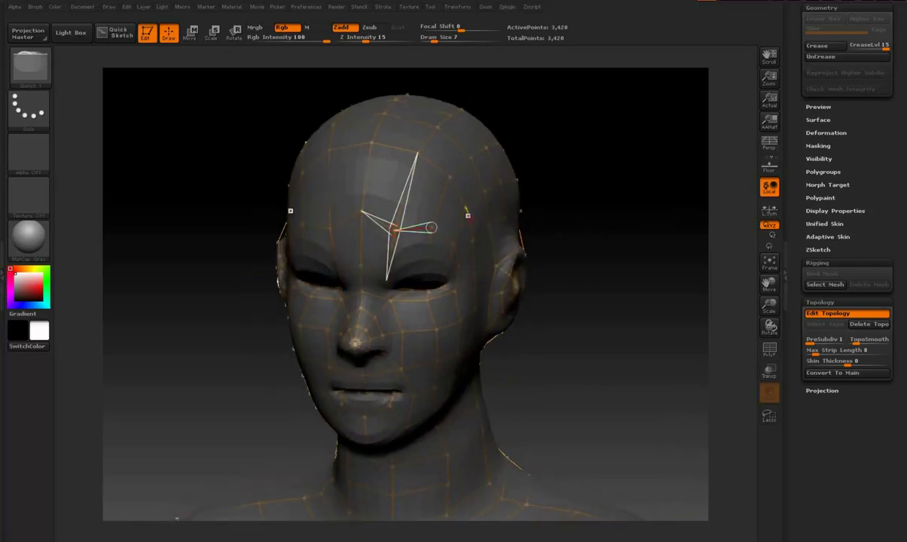
{"action": "mouse_move", "coordinate": [567, 197]}
{"action": "left_mouse_down"}
{"action": "mouse_move", "coordinate": [634, 212]}
{"action": "mouse_move", "coordinate": [618, 245]}
{"action": "mouse_move", "coordinate": [626, 251]}
{"action": "mouse_move", "coordinate": [575, 246]}
{"action": "left_mouse_up"}
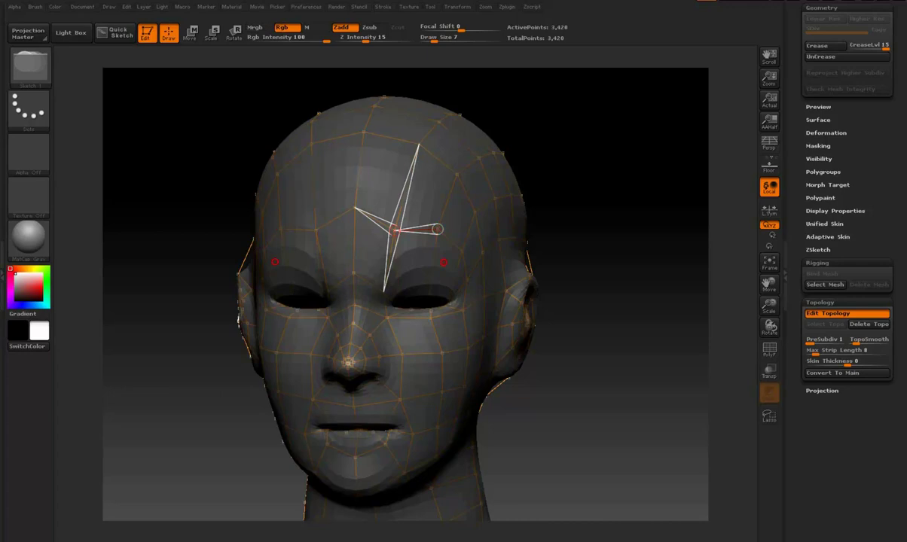
{"action": "mouse_move", "coordinate": [573, 256]}
{"action": "left_mouse_down"}
{"action": "mouse_move", "coordinate": [656, 256]}
{"action": "mouse_move", "coordinate": [637, 237]}
{"action": "mouse_move", "coordinate": [668, 263]}
{"action": "mouse_move", "coordinate": [591, 232]}
{"action": "left_mouse_up"}
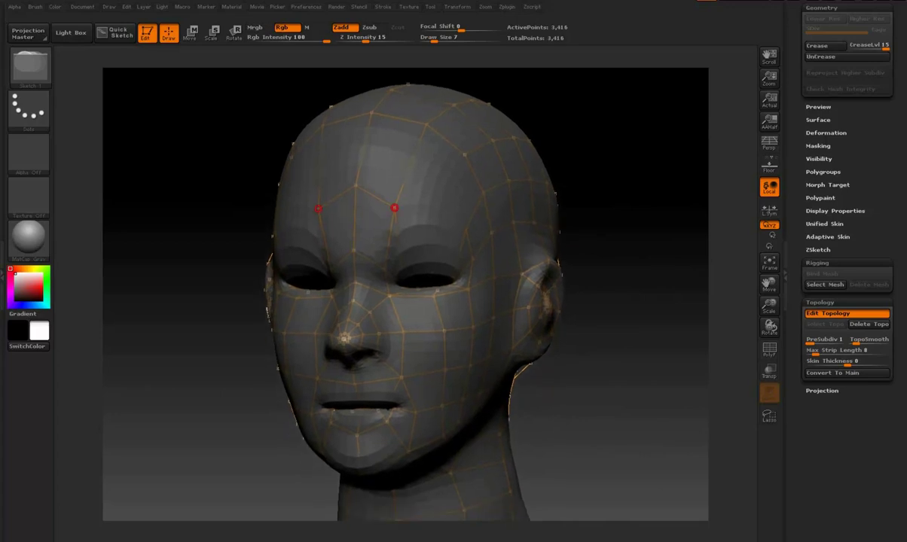
{"action": "left_click_drag", "start_coordinate": [608, 200], "coordinate": [625, 190]}
{"action": "left_click", "coordinate": [406, 207]}
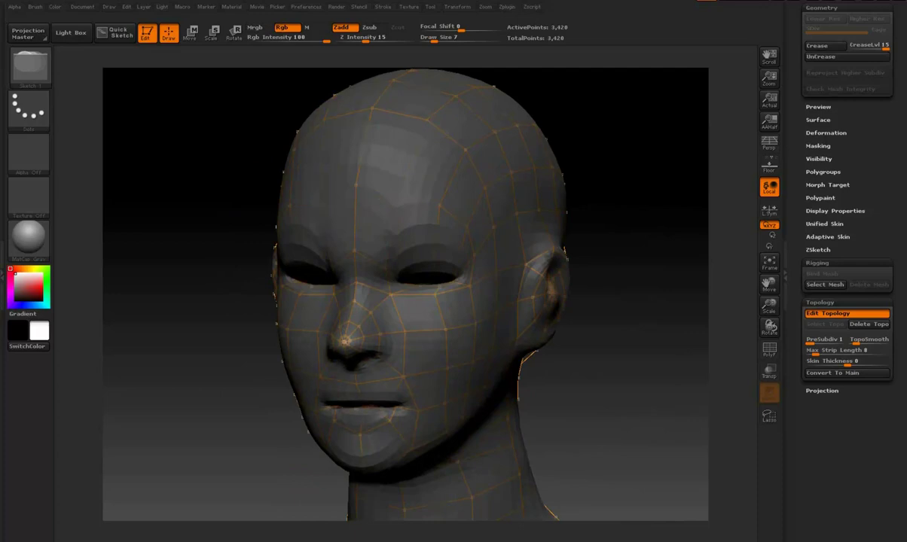
Add a forehead point, undo it, and orbit the head to review the face topology
{"action": "left_click", "coordinate": [439, 205]}
{"action": "key", "text": "ctrl+z"}
{"action": "key", "text": "ctrl+z"}
{"action": "left_click_drag", "start_coordinate": [608, 204], "coordinate": [397, 198]}
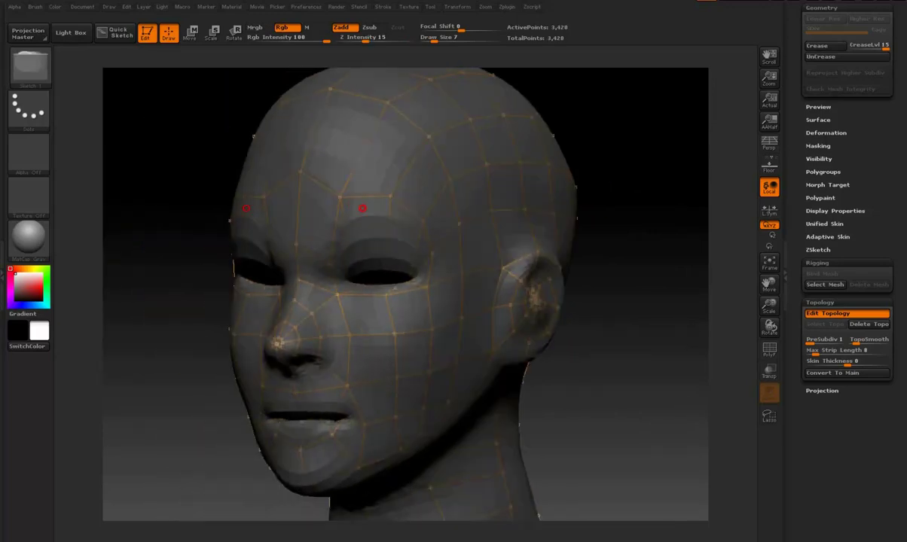
{"action": "mouse_move", "coordinate": [557, 307]}
{"action": "left_mouse_down"}
{"action": "mouse_move", "coordinate": [527, 294]}
{"action": "mouse_move", "coordinate": [668, 312]}
{"action": "mouse_move", "coordinate": [618, 293]}
{"action": "left_mouse_up"}
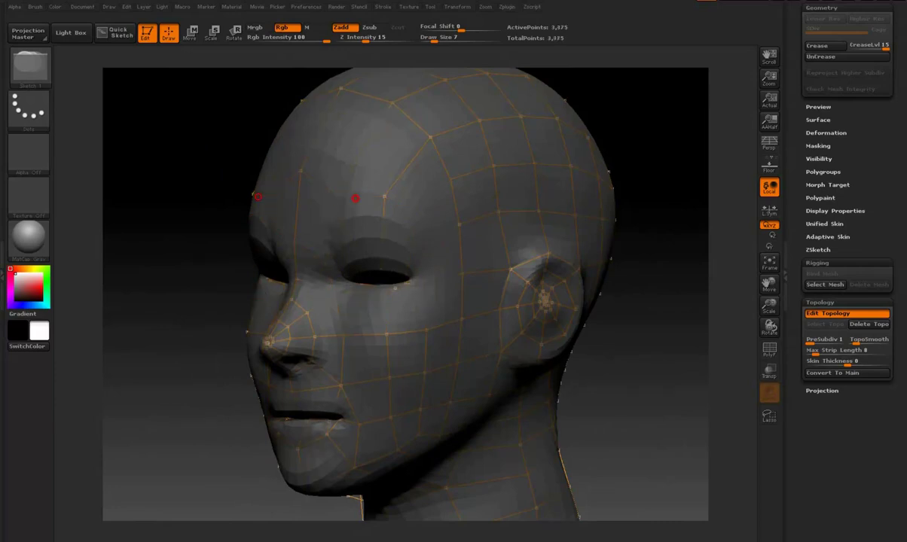
{"action": "mouse_move", "coordinate": [671, 262]}
{"action": "left_mouse_down"}
{"action": "mouse_move", "coordinate": [620, 295]}
{"action": "mouse_move", "coordinate": [635, 283]}
{"action": "mouse_move", "coordinate": [628, 314]}
{"action": "left_mouse_up"}
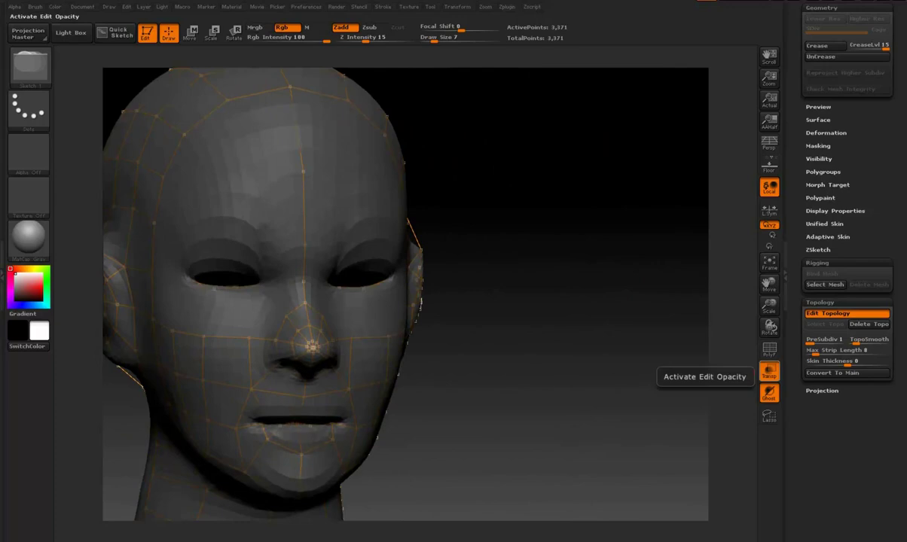
{"action": "mouse_move", "coordinate": [663, 351]}
{"action": "left_mouse_down"}
{"action": "mouse_move", "coordinate": [643, 304]}
{"action": "mouse_move", "coordinate": [641, 331]}
{"action": "mouse_move", "coordinate": [678, 331]}
{"action": "left_mouse_up"}
{"action": "key", "text": "a"}
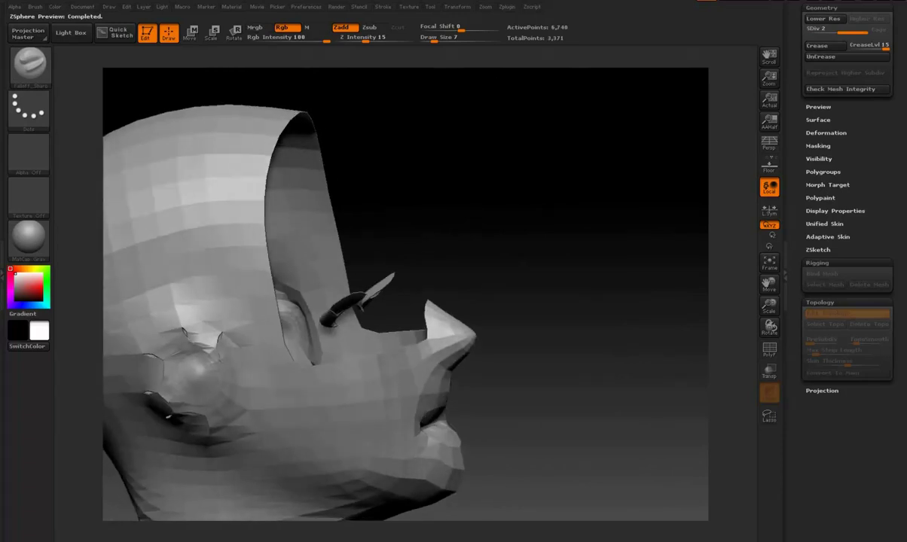
{"action": "mouse_move", "coordinate": [678, 331]}
{"action": "left_mouse_down"}
{"action": "mouse_move", "coordinate": [632, 336]}
{"action": "mouse_move", "coordinate": [640, 362]}
{"action": "left_mouse_up"}
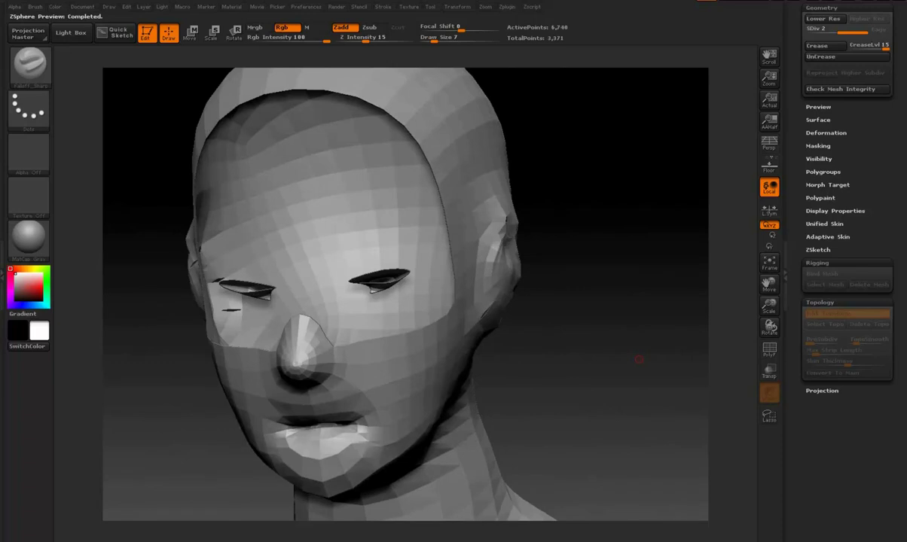
{"action": "mouse_move", "coordinate": [623, 344]}
{"action": "left_mouse_down"}
{"action": "mouse_move", "coordinate": [542, 343]}
{"action": "mouse_move", "coordinate": [572, 346]}
{"action": "mouse_move", "coordinate": [588, 286]}
{"action": "left_mouse_up"}
{"action": "key", "text": "a"}
{"action": "key", "text": "a"}
{"action": "key", "text": "a"}
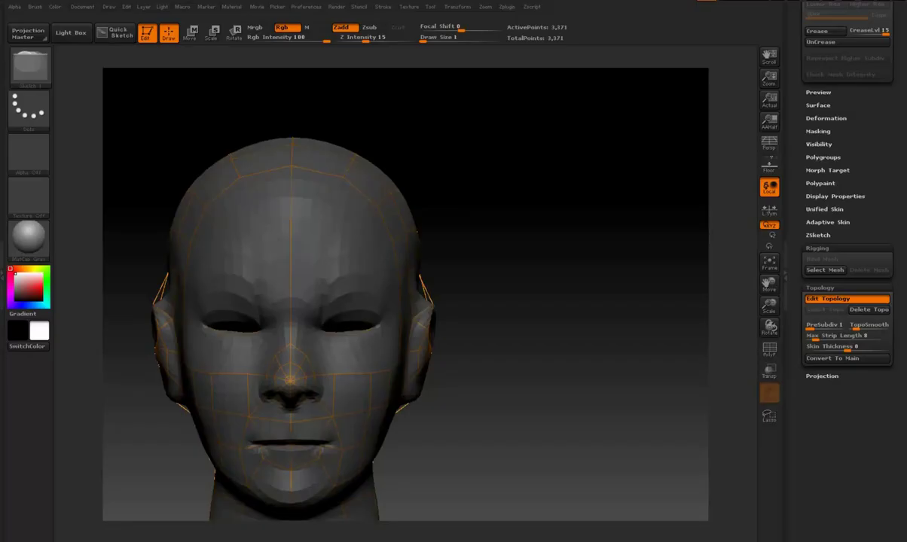
Turn the head to the front and start an edge at the outer under-eye corner
{"action": "left_click_drag", "start_coordinate": [587, 317], "coordinate": [527, 309]}
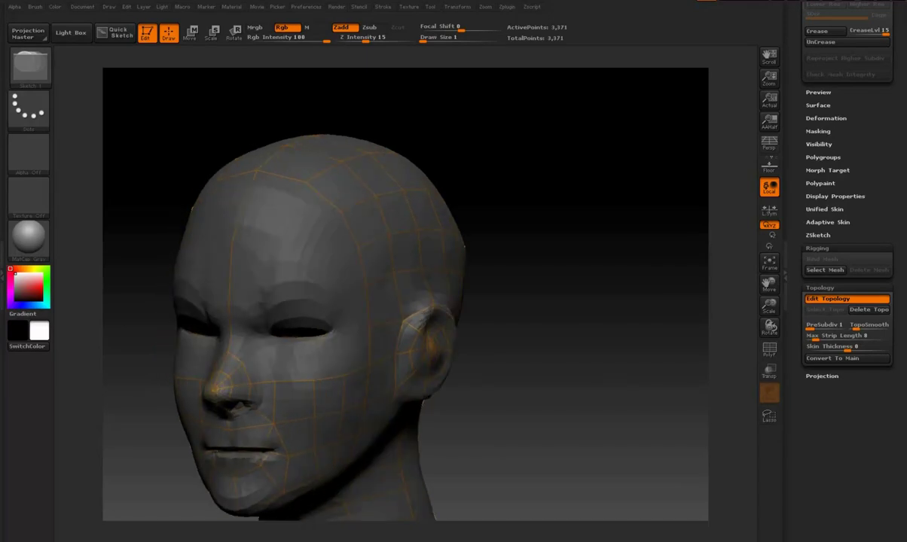
{"action": "mouse_move", "coordinate": [587, 316]}
{"action": "left_mouse_down"}
{"action": "mouse_move", "coordinate": [542, 317]}
{"action": "mouse_move", "coordinate": [629, 313]}
{"action": "mouse_move", "coordinate": [629, 354]}
{"action": "left_mouse_up"}
{"action": "left_click", "coordinate": [325, 281]}
{"action": "left_click", "coordinate": [343, 281]}
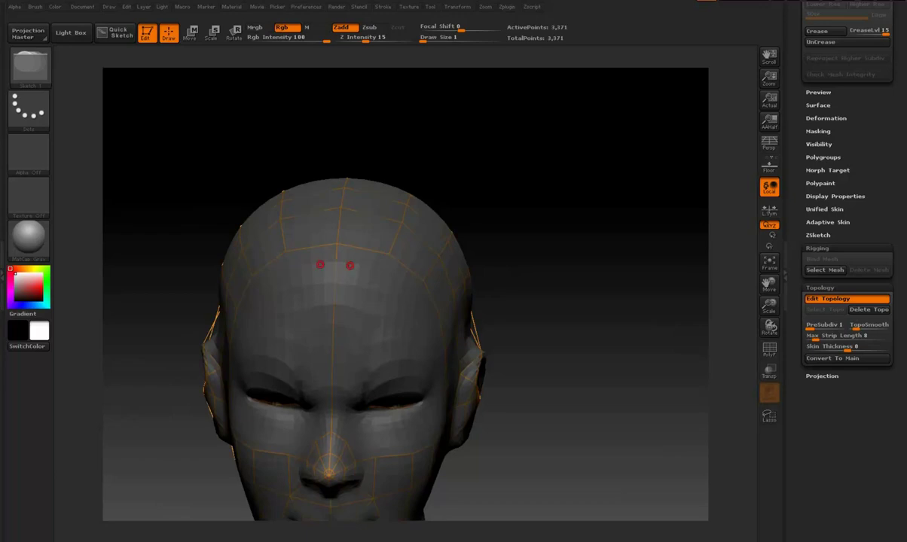
{"action": "mouse_move", "coordinate": [629, 354]}
{"action": "left_mouse_down"}
{"action": "mouse_move", "coordinate": [629, 282]}
{"action": "mouse_move", "coordinate": [629, 328]}
{"action": "left_mouse_up"}
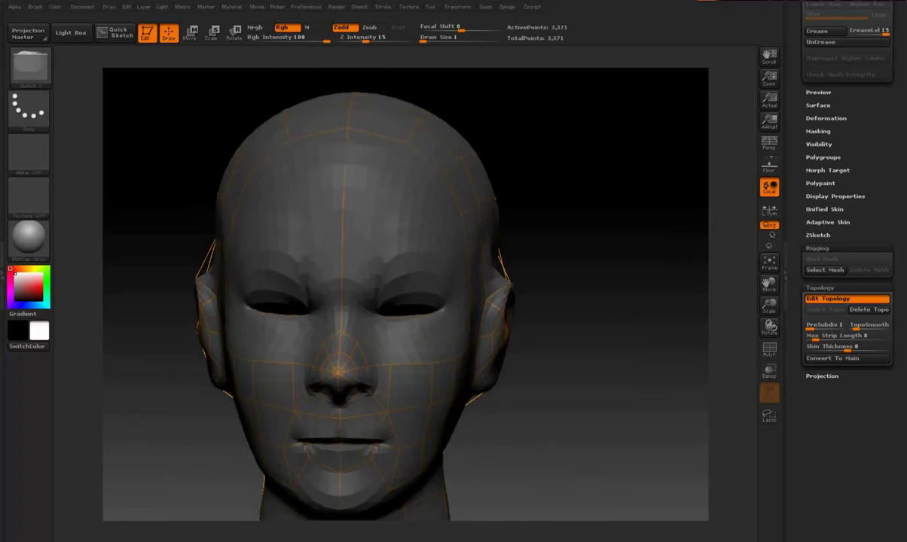
{"action": "left_click", "coordinate": [430, 282]}
{"action": "left_click", "coordinate": [429, 283]}
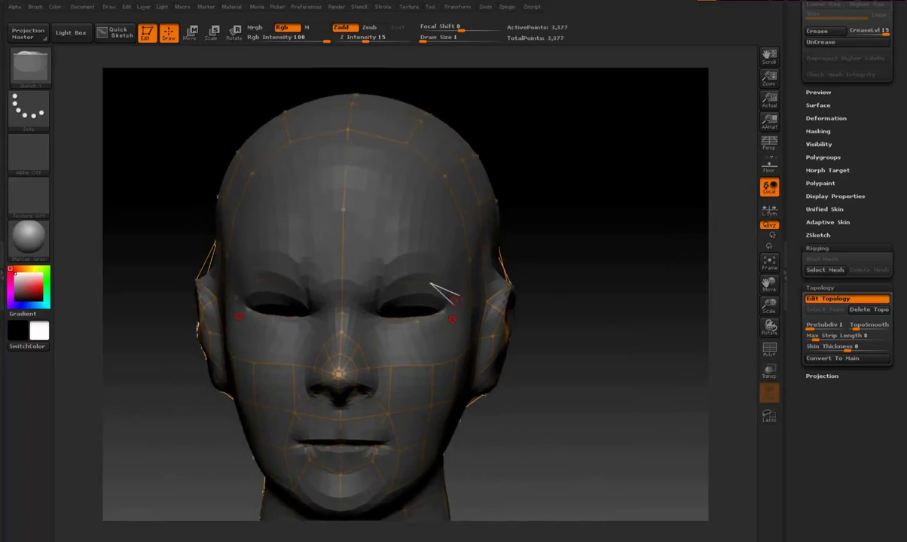
Add vertices below the eye and across the upper cheek, closing the under-eye row
{"action": "left_click", "coordinate": [450, 323]}
{"action": "left_click", "coordinate": [426, 329]}
{"action": "left_click", "coordinate": [392, 328]}
{"action": "left_click", "coordinate": [368, 309]}
{"action": "left_click", "coordinate": [369, 269]}
{"action": "mouse_move", "coordinate": [370, 271]}
{"action": "left_mouse_down"}
{"action": "mouse_move", "coordinate": [396, 283]}
{"action": "mouse_move", "coordinate": [354, 302]}
{"action": "mouse_move", "coordinate": [368, 308]}
{"action": "left_mouse_up"}
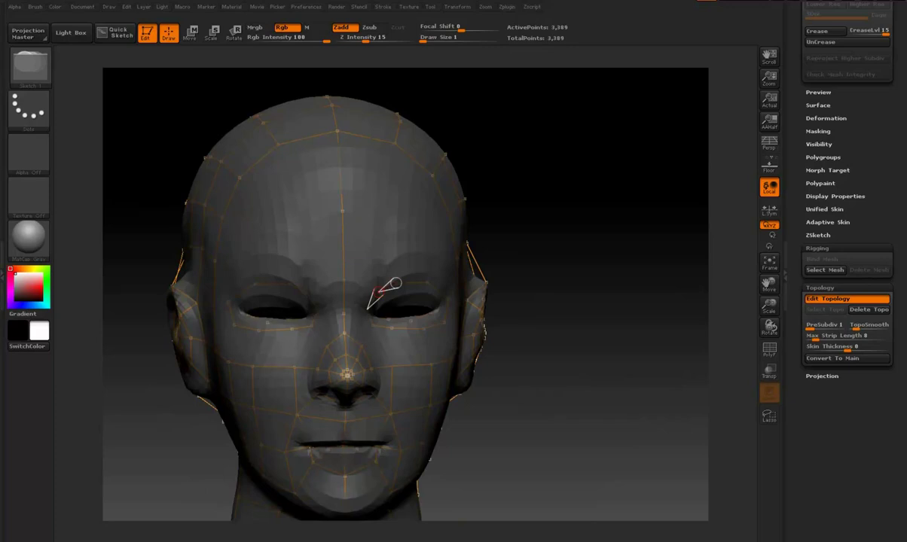
Start an edge from the brow-centre vertex, add a pair below the brow, then undo it
{"action": "mouse_move", "coordinate": [368, 309]}
{"action": "left_mouse_down"}
{"action": "mouse_move", "coordinate": [378, 301]}
{"action": "mouse_move", "coordinate": [369, 308]}
{"action": "left_mouse_up"}
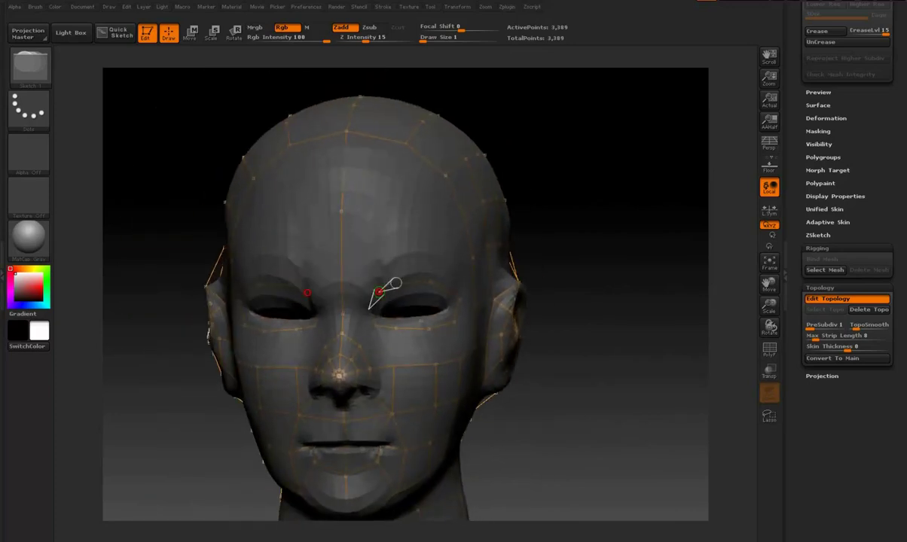
{"action": "left_click", "coordinate": [341, 280]}
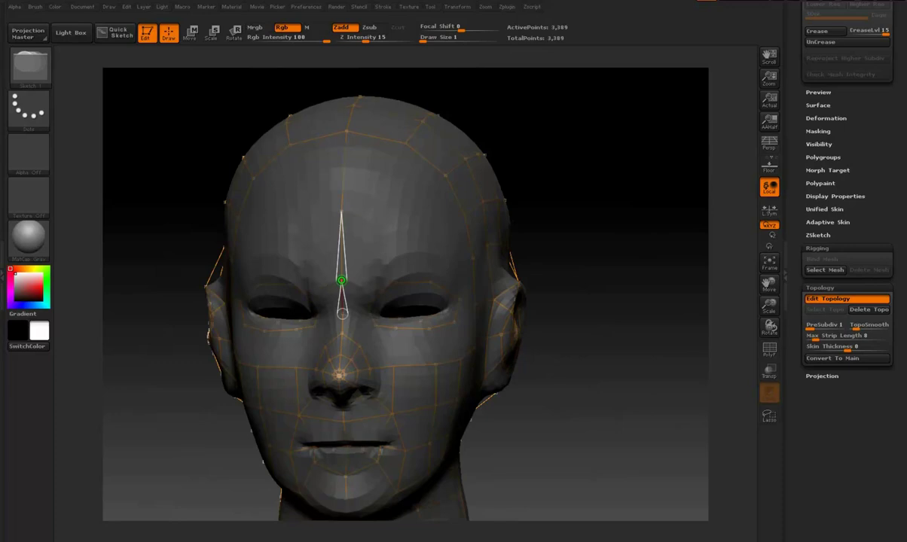
{"action": "mouse_move", "coordinate": [379, 293]}
{"action": "left_mouse_down"}
{"action": "mouse_move", "coordinate": [379, 301]}
{"action": "mouse_move", "coordinate": [379, 292]}
{"action": "left_mouse_up"}
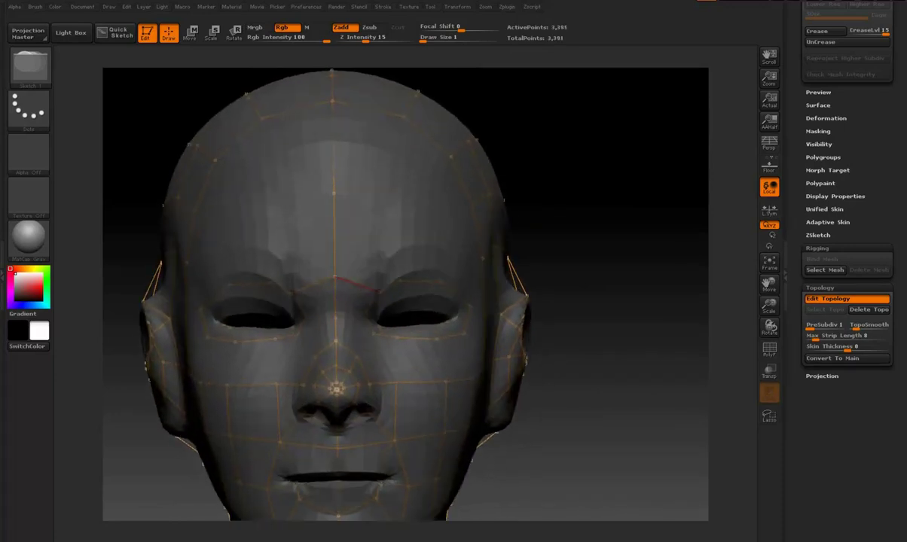
{"action": "left_click", "coordinate": [365, 314]}
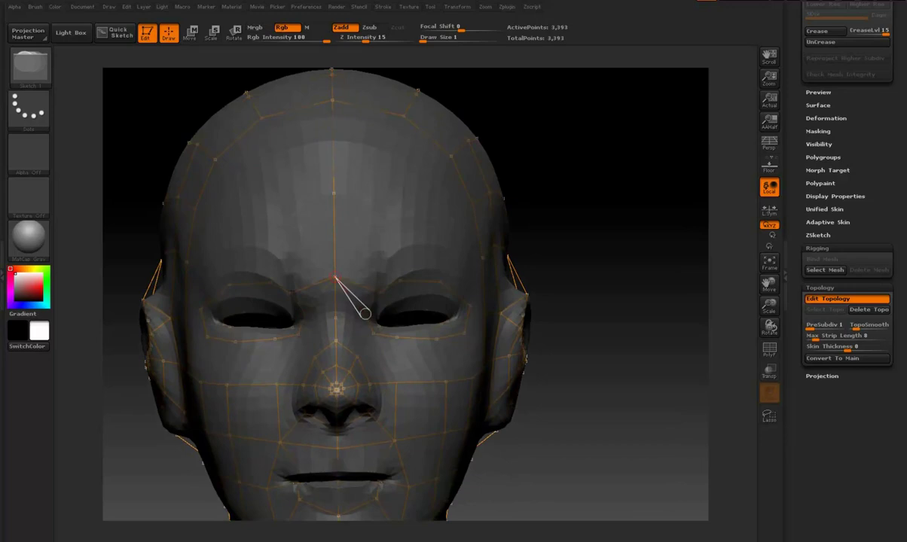
{"action": "key", "text": "ctrl+z"}
{"action": "left_click_drag", "start_coordinate": [335, 318], "coordinate": [336, 317]}
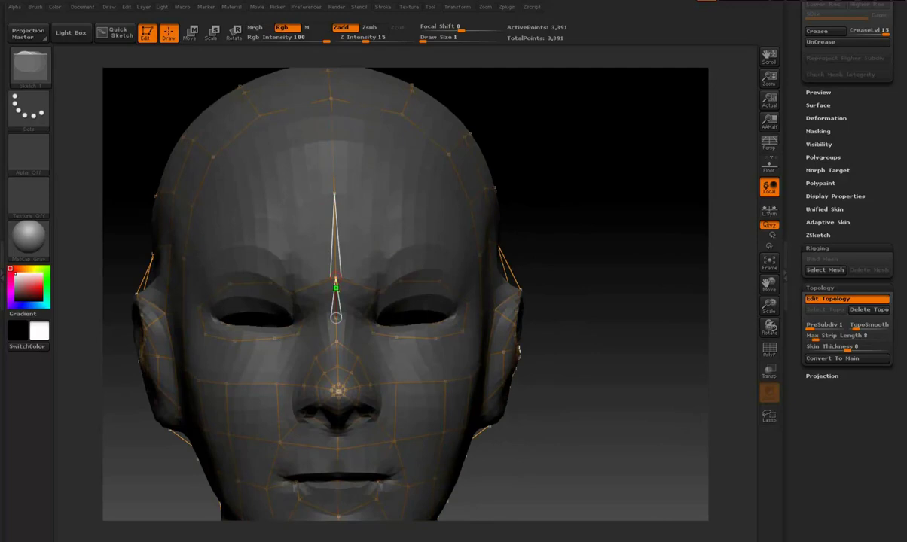
{"action": "mouse_move", "coordinate": [335, 317]}
{"action": "left_mouse_down"}
{"action": "mouse_move", "coordinate": [333, 273]}
{"action": "mouse_move", "coordinate": [335, 286]}
{"action": "mouse_move", "coordinate": [348, 280]}
{"action": "left_mouse_up"}
Add mirrored points beside the eyes and at the brow centre, undoing a stray edge
{"action": "left_click", "coordinate": [369, 310]}
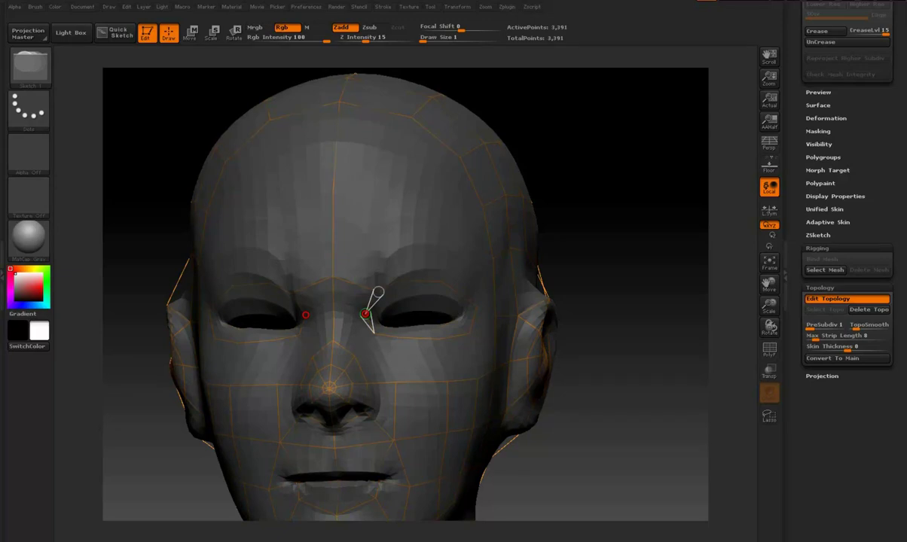
{"action": "left_click", "coordinate": [367, 311]}
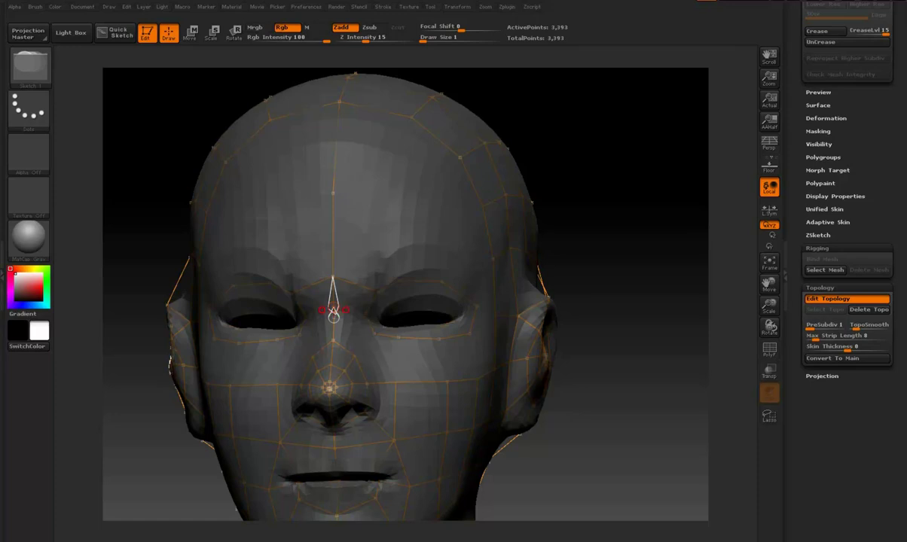
{"action": "left_click", "coordinate": [333, 313]}
{"action": "mouse_move", "coordinate": [335, 314]}
{"action": "left_mouse_down"}
{"action": "mouse_move", "coordinate": [364, 313]}
{"action": "mouse_move", "coordinate": [372, 273]}
{"action": "left_mouse_up"}
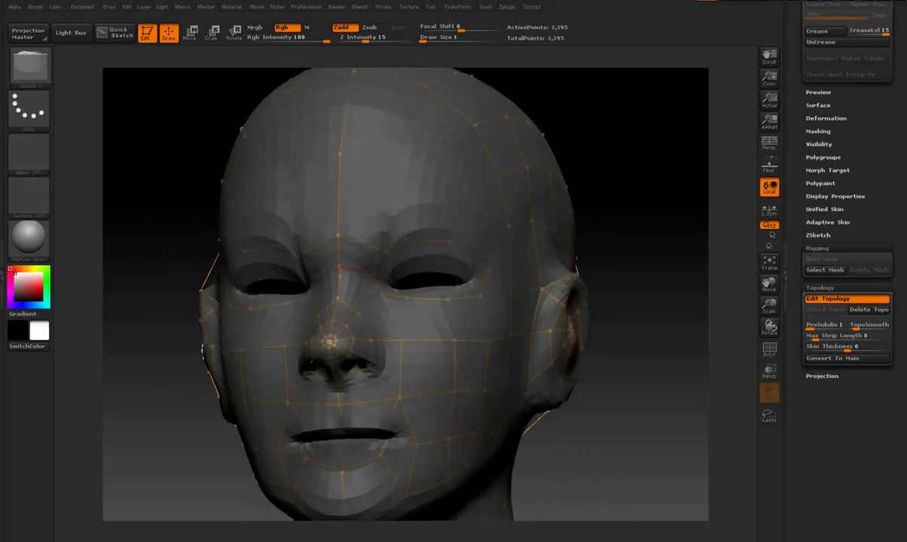
{"action": "left_click", "coordinate": [348, 268]}
{"action": "left_click", "coordinate": [382, 293]}
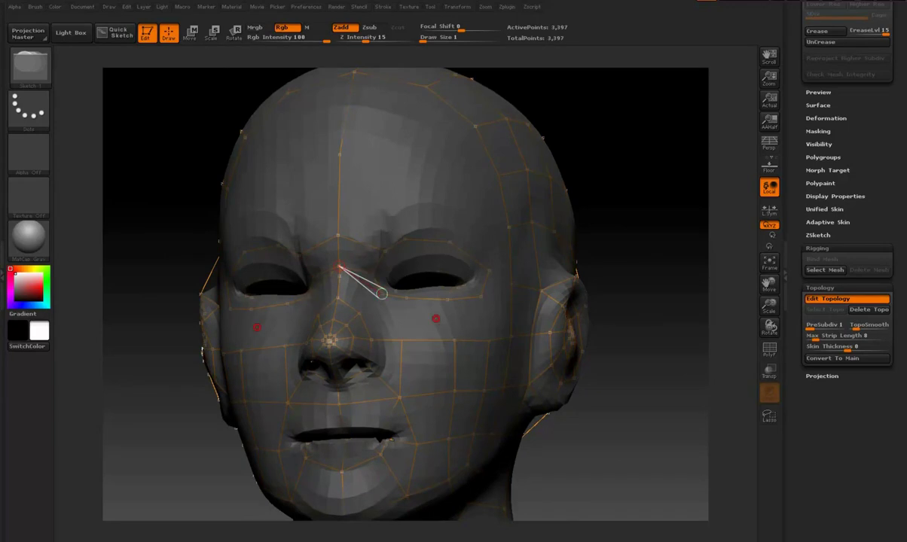
{"action": "key", "text": "ctrl+z"}
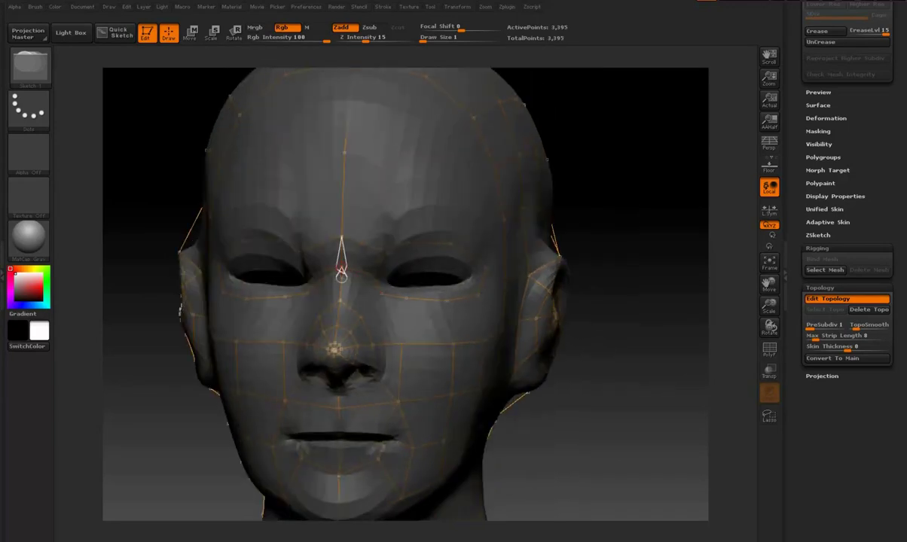
{"action": "left_click_drag", "start_coordinate": [341, 268], "coordinate": [316, 269]}
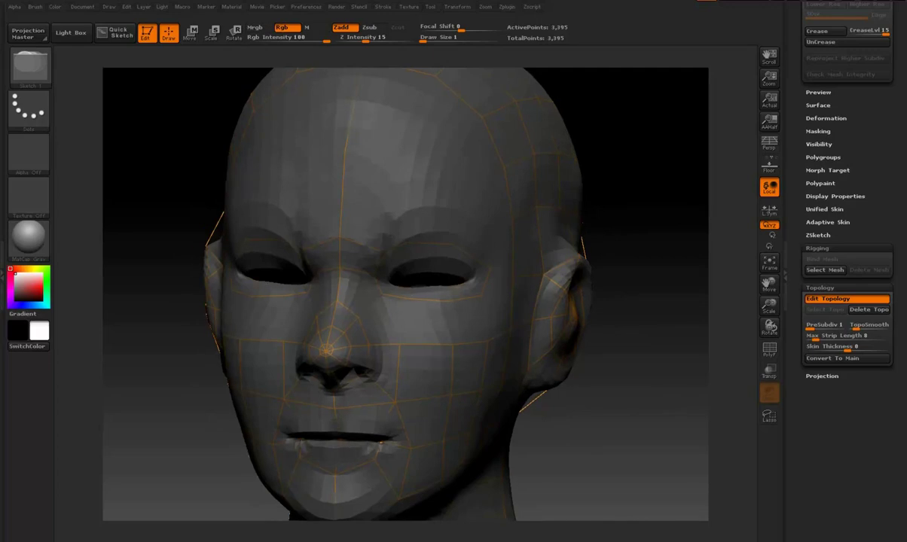
{"action": "mouse_move", "coordinate": [648, 301]}
{"action": "left_mouse_down"}
{"action": "mouse_move", "coordinate": [678, 301]}
{"action": "mouse_move", "coordinate": [640, 301]}
{"action": "left_mouse_up"}
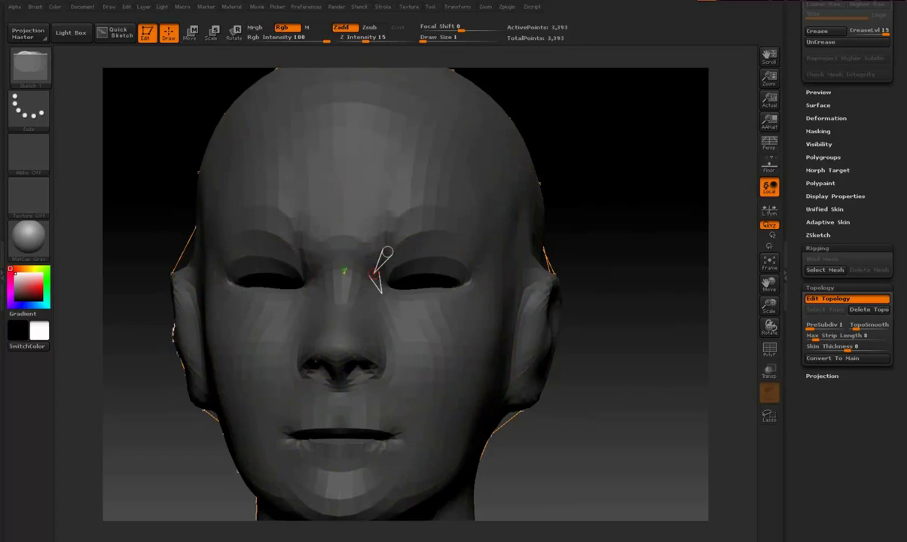
Place a point on the forehead centre line and fix an edge down it
{"action": "left_click", "coordinate": [342, 266]}
{"action": "left_click_drag", "start_coordinate": [342, 266], "coordinate": [339, 263]}
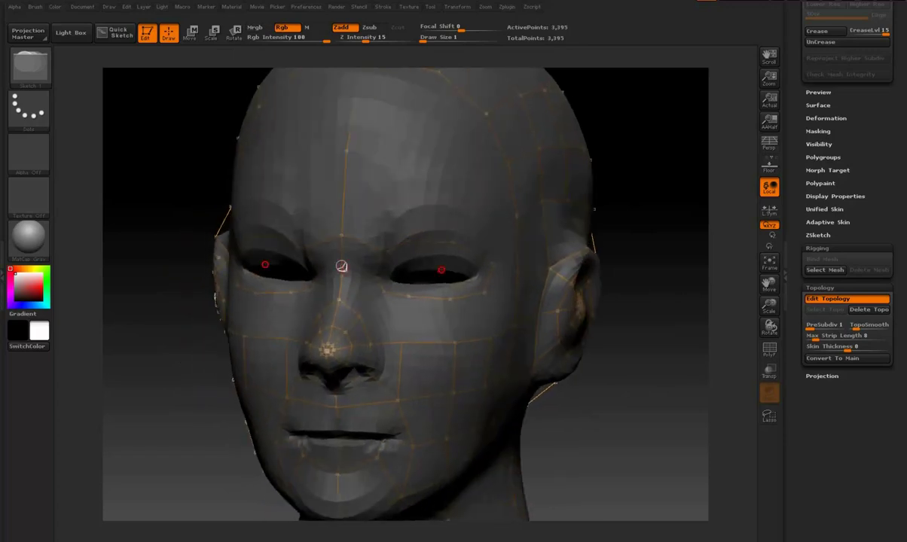
{"action": "left_click", "coordinate": [342, 275]}
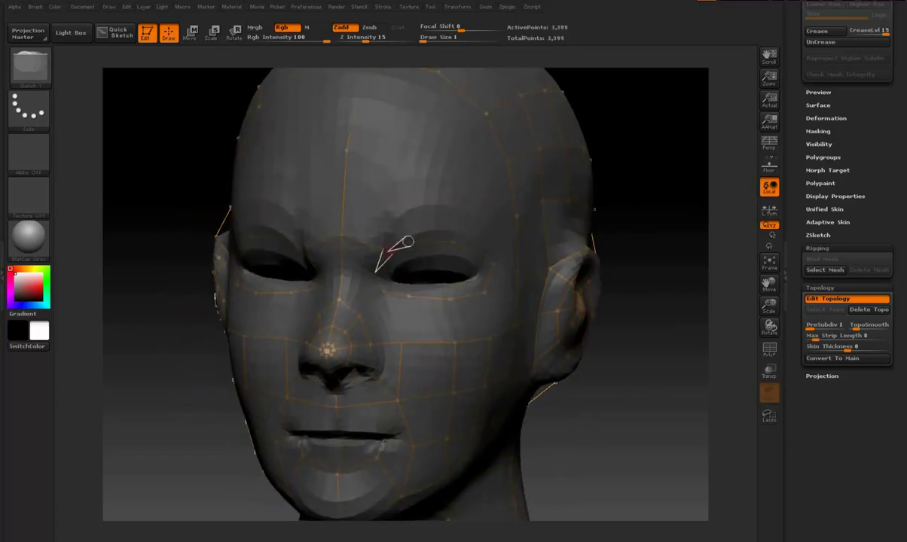
{"action": "left_click_drag", "start_coordinate": [375, 272], "coordinate": [347, 275]}
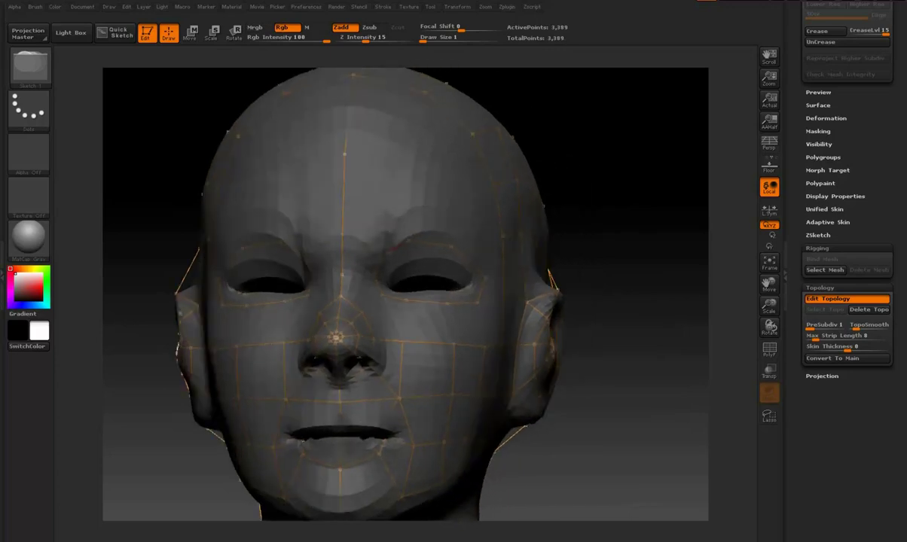
{"action": "left_click_drag", "start_coordinate": [394, 247], "coordinate": [380, 248]}
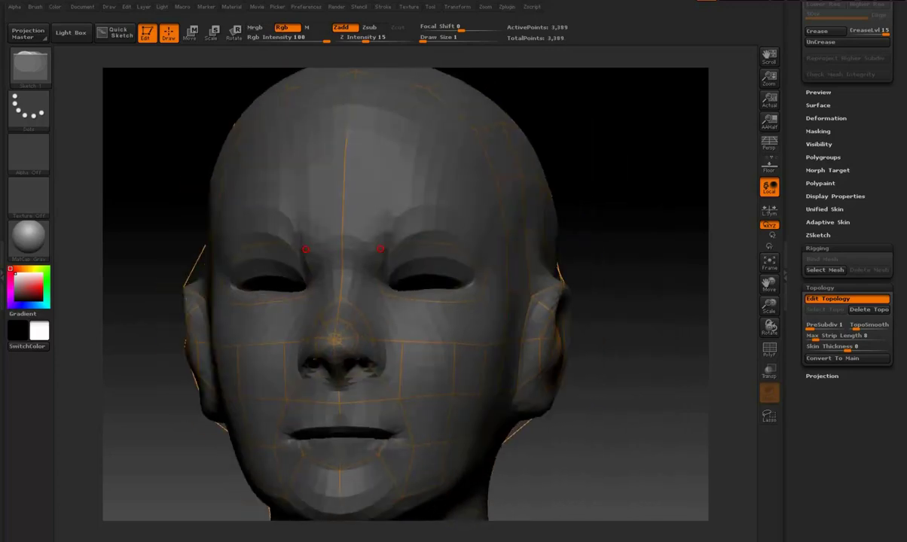
Add forehead-centre and brow vertices, linking the brow to the upper eyelids
{"action": "left_click", "coordinate": [341, 234]}
{"action": "left_click", "coordinate": [387, 251]}
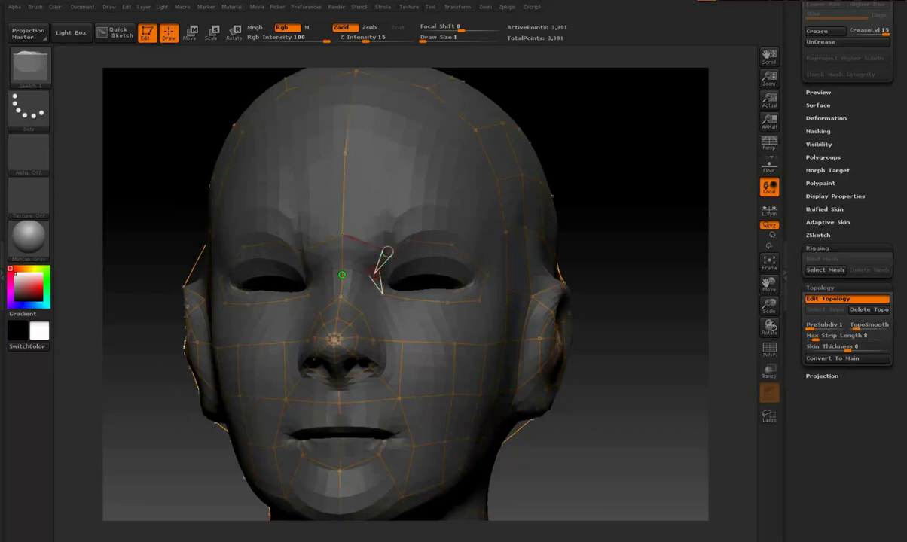
{"action": "left_click", "coordinate": [341, 274]}
{"action": "left_click", "coordinate": [384, 295]}
{"action": "left_click", "coordinate": [340, 296]}
{"action": "left_click_drag", "start_coordinate": [381, 294], "coordinate": [391, 297]}
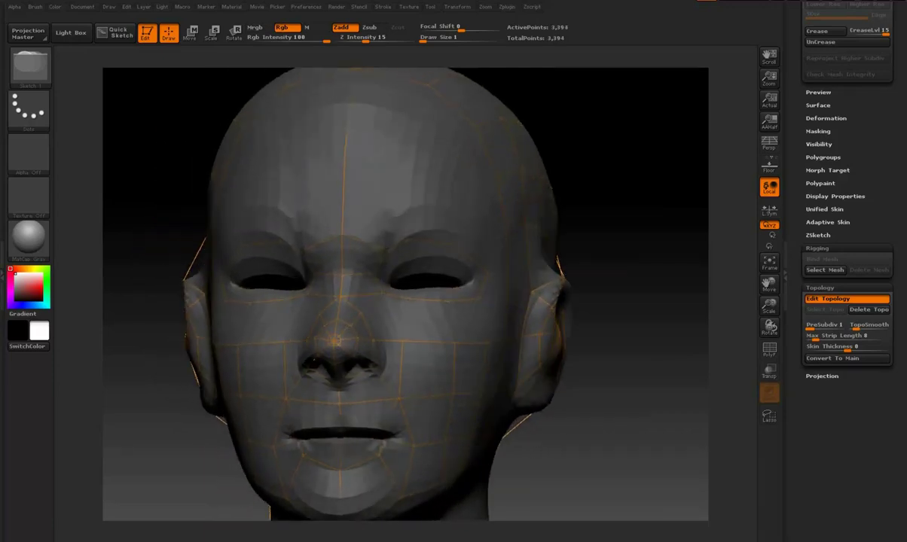
{"action": "left_click", "coordinate": [342, 214]}
{"action": "left_click", "coordinate": [343, 214]}
Delete the stray topology points on the forehead, between the brows and near the nose bridge
{"action": "left_click", "coordinate": [343, 213]}
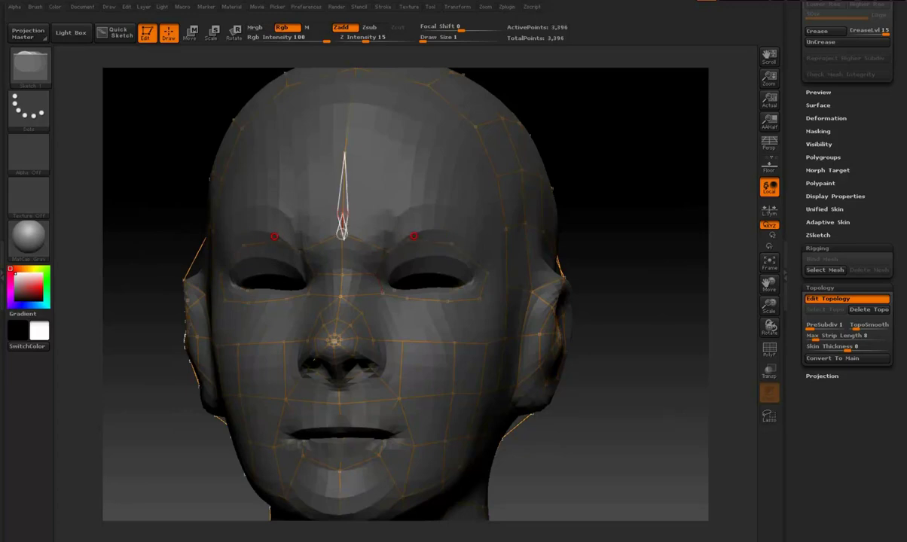
{"action": "left_click", "coordinate": [342, 226], "text": "alt"}
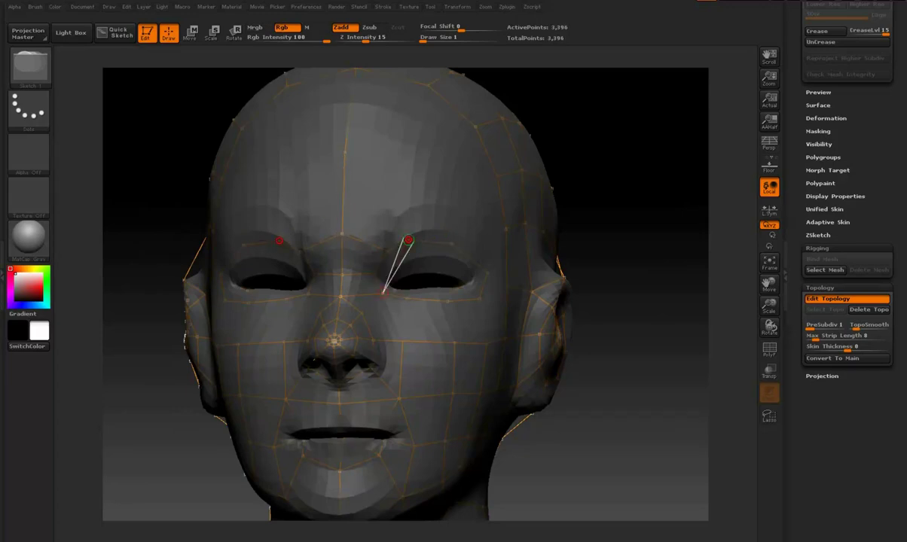
{"action": "key", "text": "ctrl+z"}
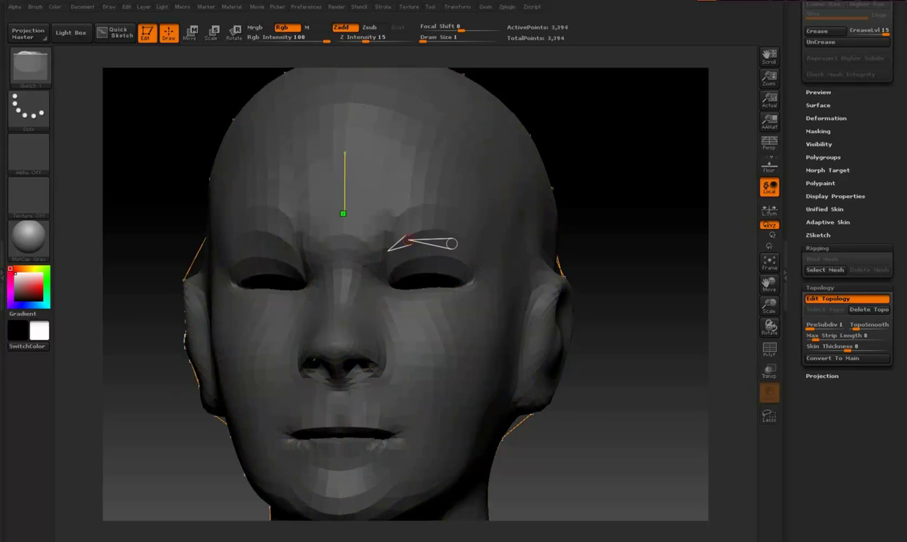
{"action": "left_click", "coordinate": [342, 226], "text": "alt"}
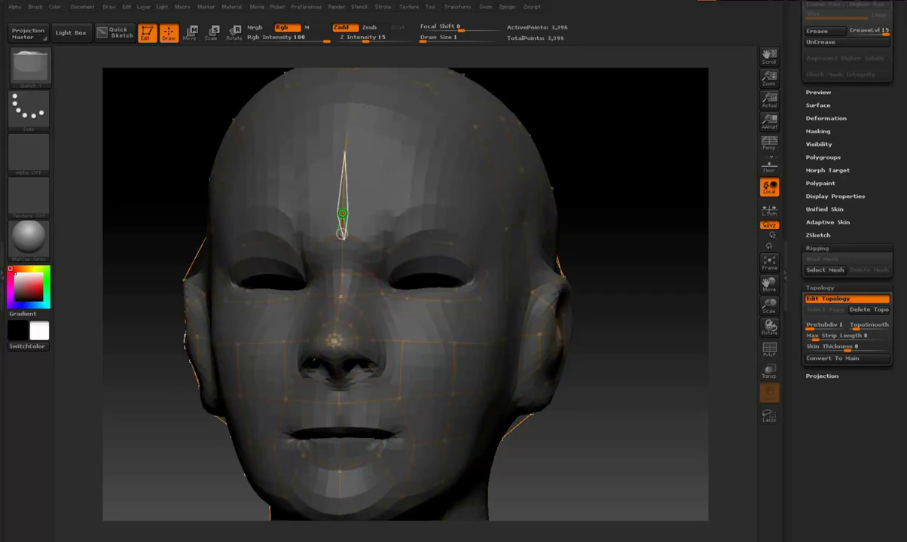
{"action": "left_click", "coordinate": [343, 214]}
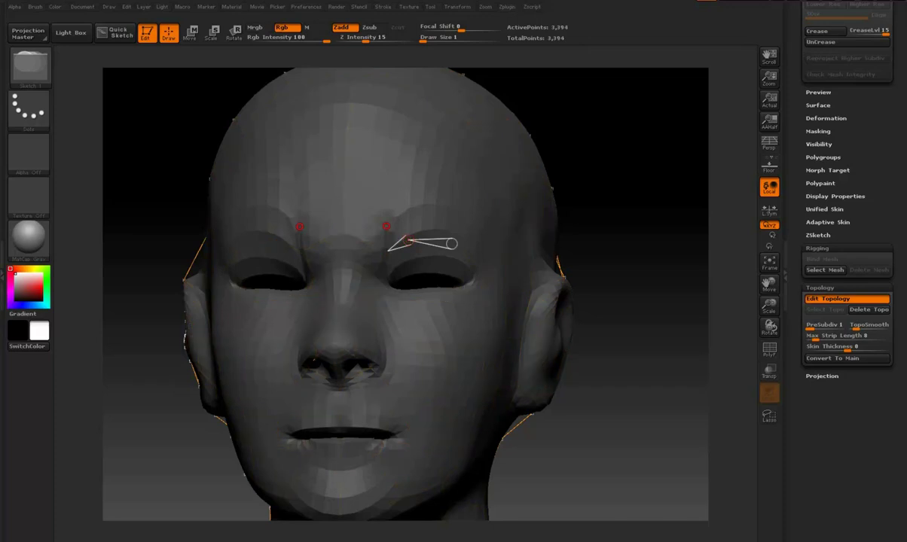
{"action": "left_click", "coordinate": [366, 265], "text": "alt"}
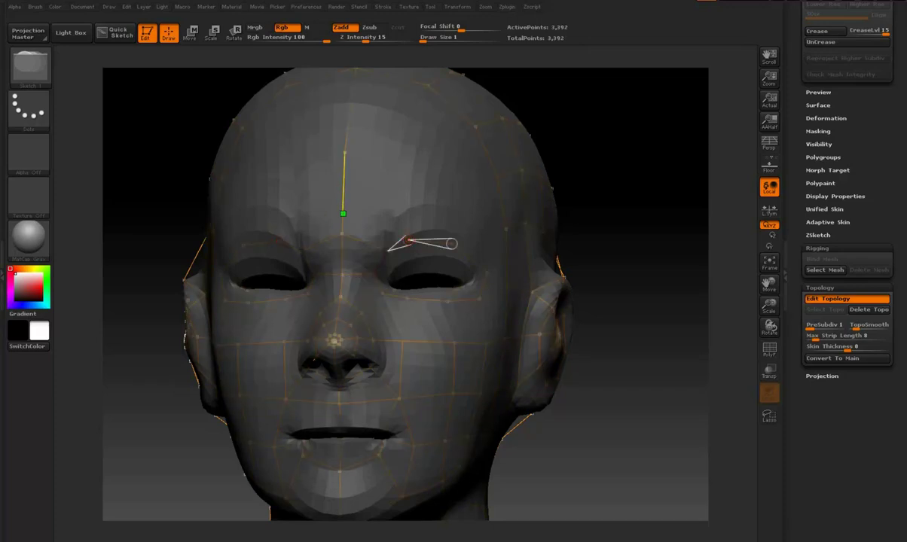
{"action": "left_click", "coordinate": [342, 219], "text": "alt"}
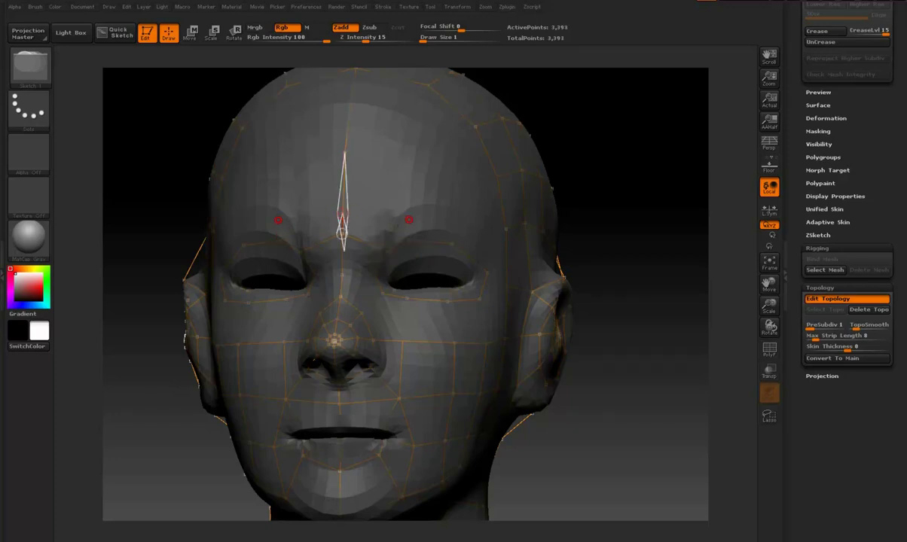
Draw the centre edge down the forehead, ending between the brows
{"action": "left_click_drag", "start_coordinate": [344, 153], "coordinate": [341, 234]}
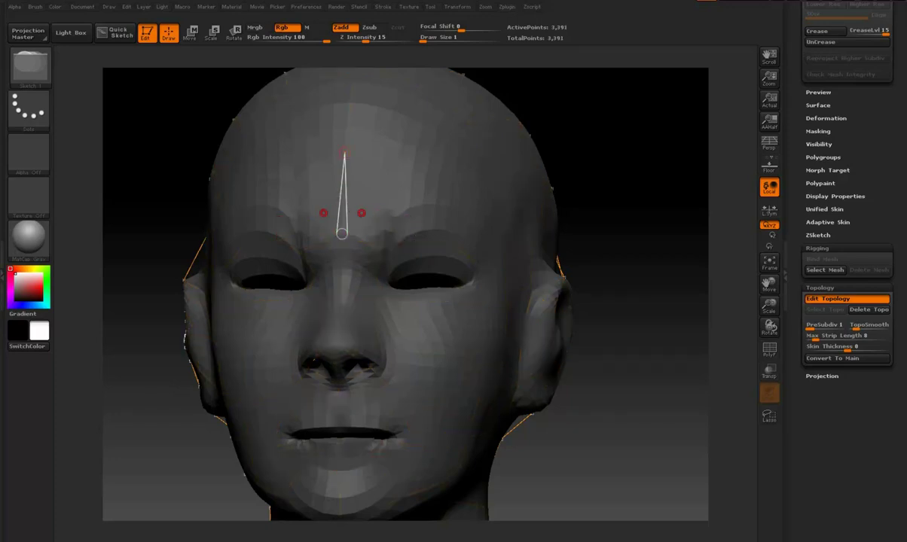
{"action": "left_click", "coordinate": [342, 233]}
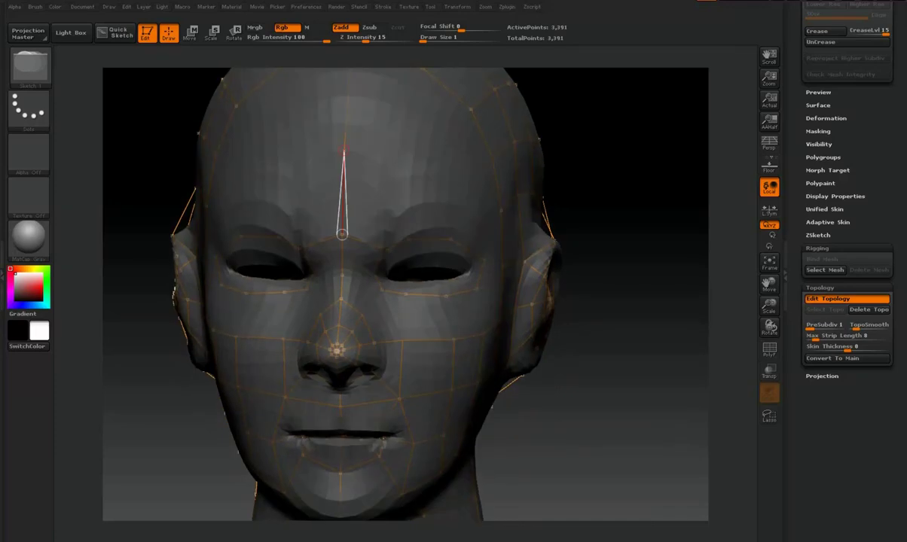
{"action": "left_click", "coordinate": [343, 215]}
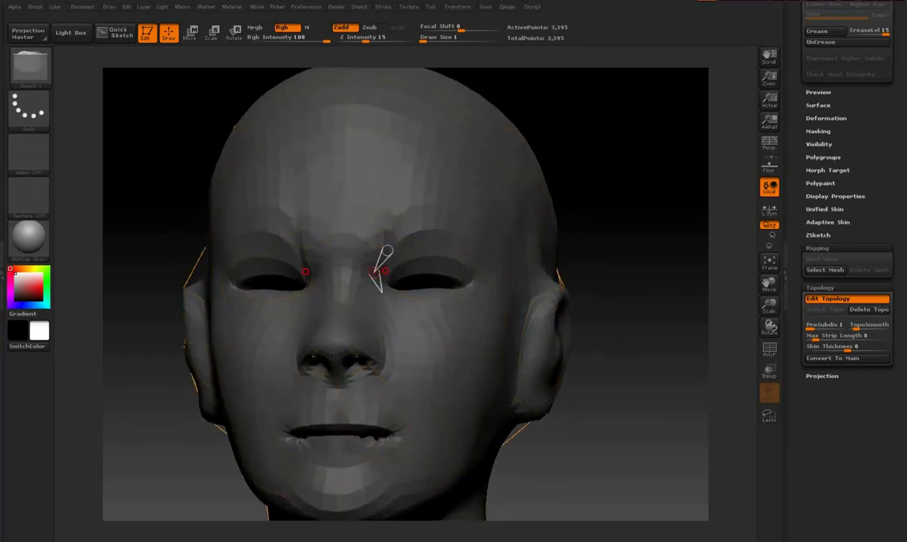
{"action": "left_click", "coordinate": [342, 212]}
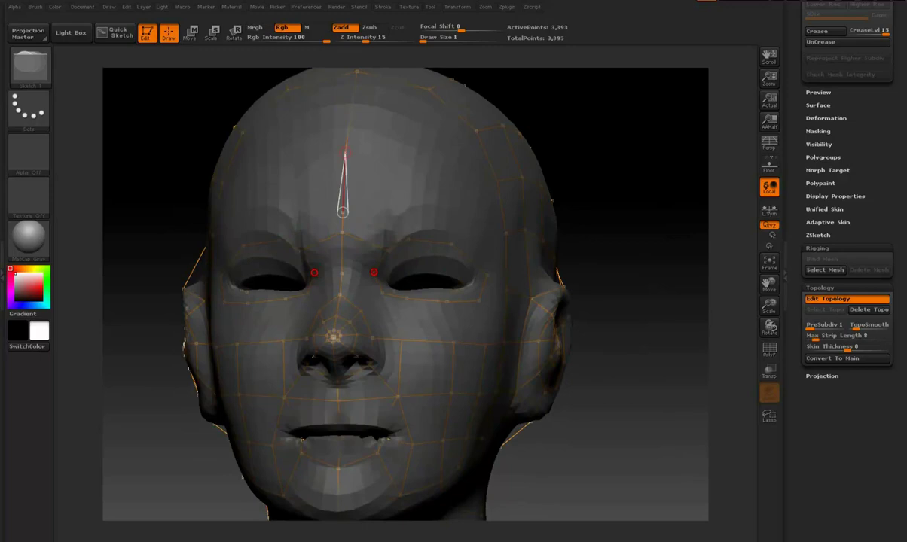
Add a centre vertex between the eyes and mirrored vertex pairs along the brows
{"action": "left_click", "coordinate": [341, 273]}
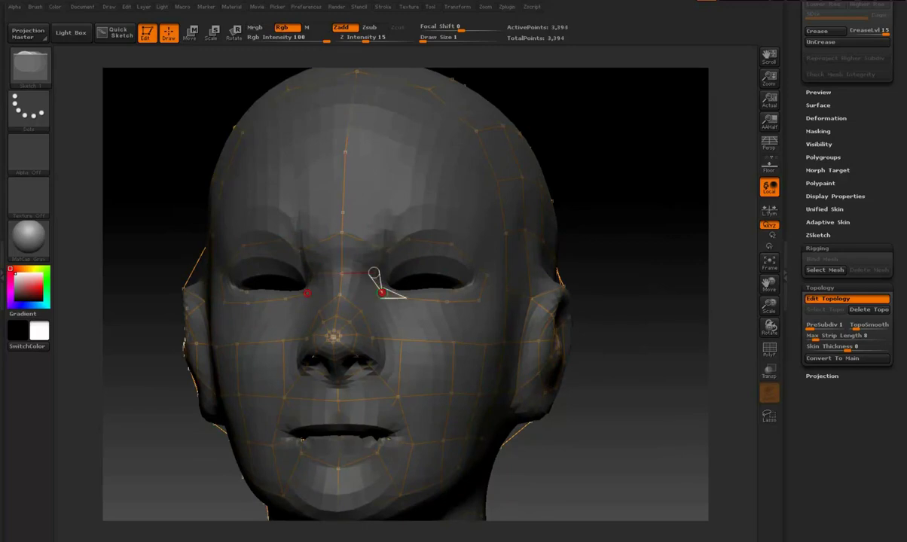
{"action": "left_click", "coordinate": [340, 295]}
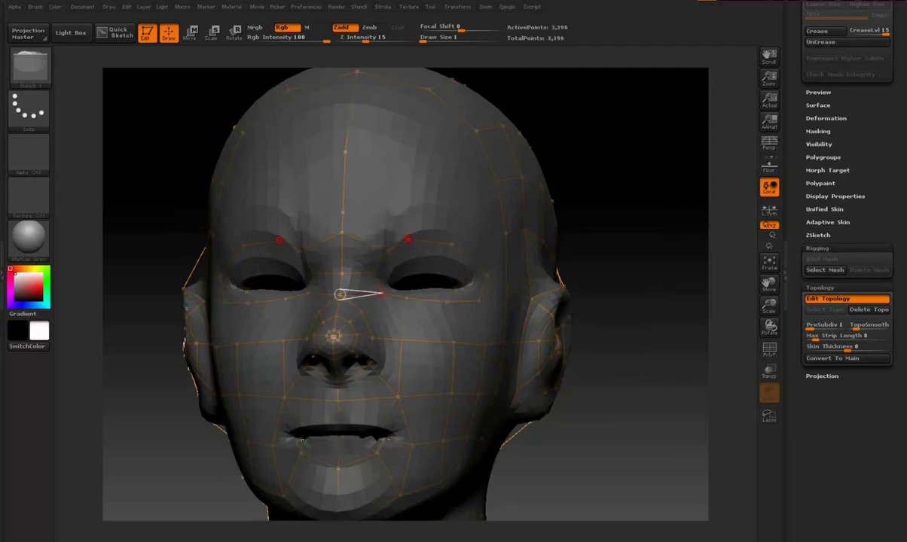
{"action": "left_click", "coordinate": [372, 215]}
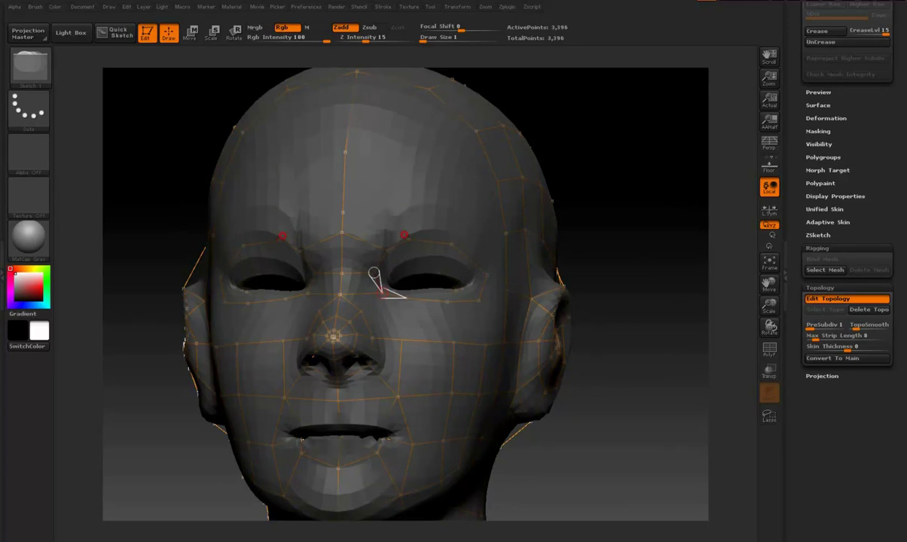
{"action": "left_click_drag", "start_coordinate": [128, 278], "coordinate": [113, 280], "text": "shift"}
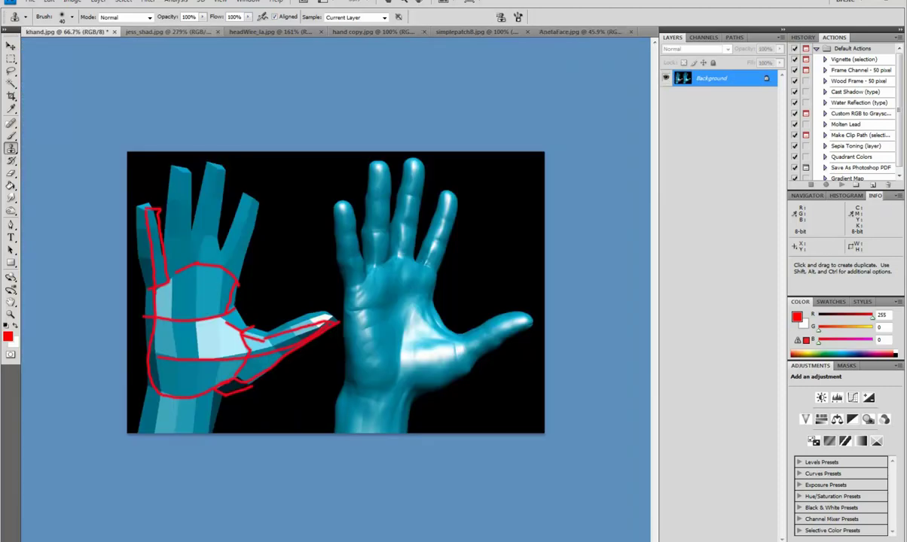
Show the jess_shad.jpg wireframe head reference and pan it into view
{"action": "left_click", "coordinate": [166, 32]}
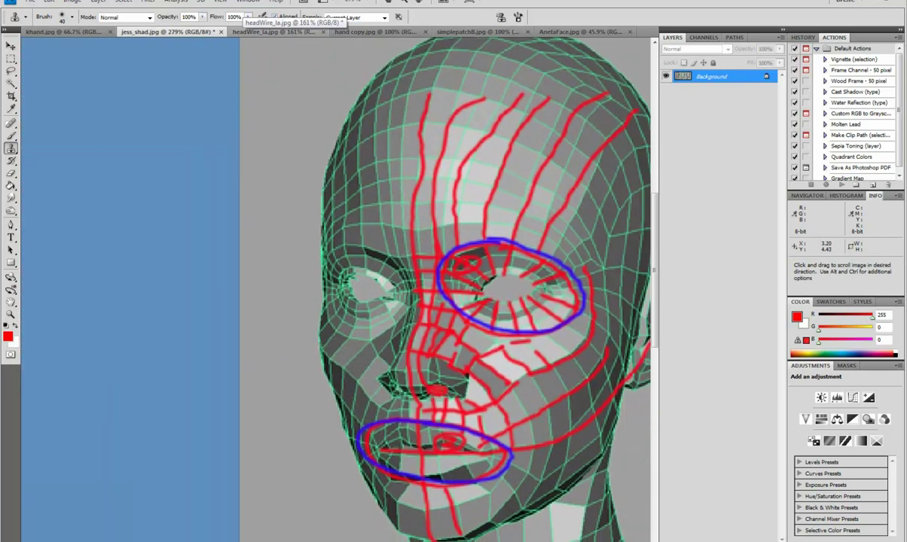
{"action": "left_click_drag", "start_coordinate": [452, 302], "coordinate": [357, 286]}
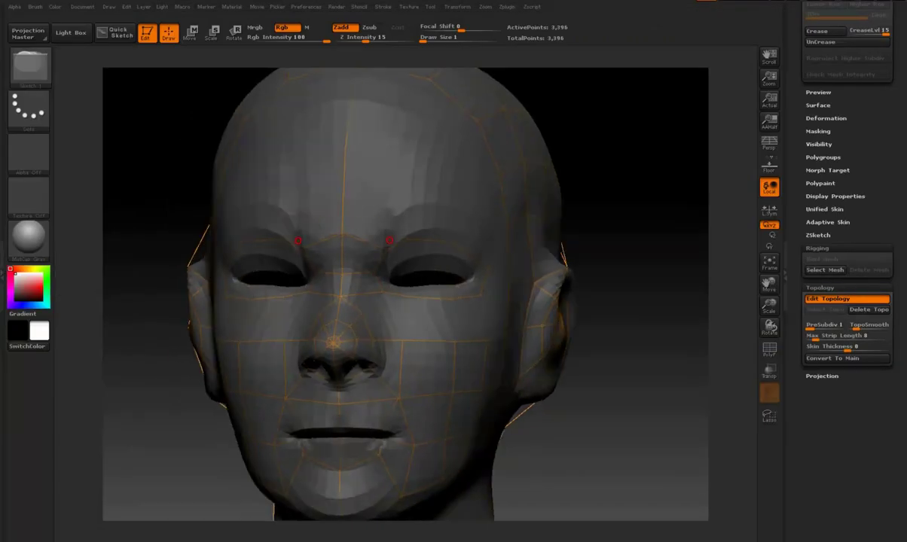
Add a brow vertex and mirrored vertices out to the outer eye corner
{"action": "left_click_drag", "start_coordinate": [346, 238], "coordinate": [408, 239]}
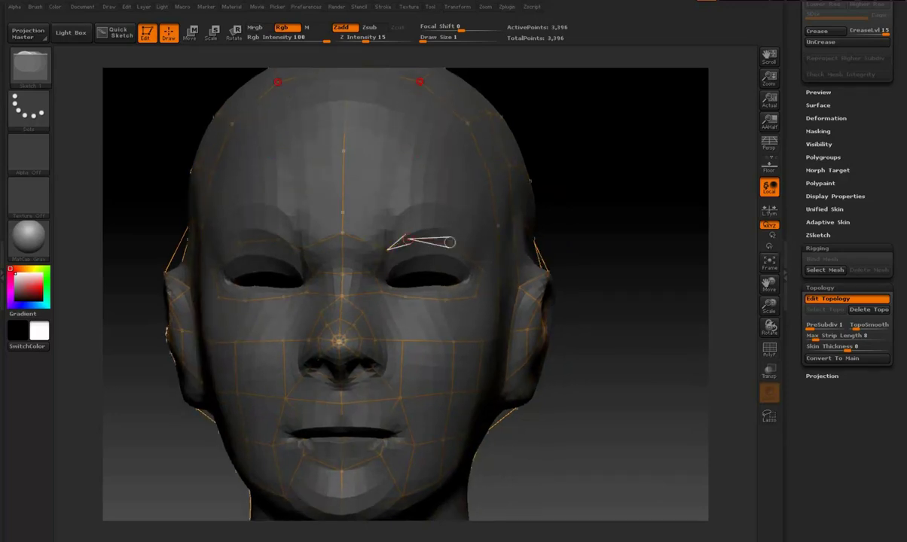
{"action": "left_click", "coordinate": [408, 239]}
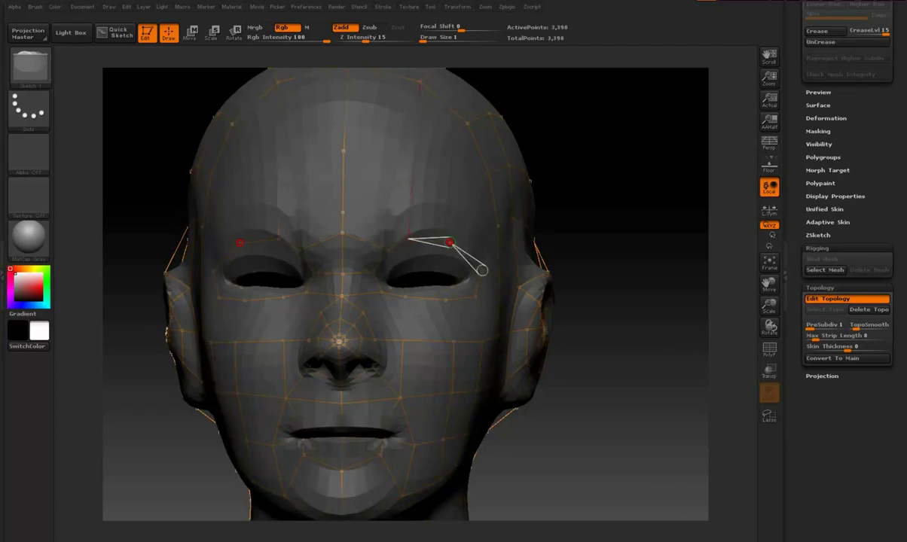
{"action": "mouse_move", "coordinate": [450, 242]}
{"action": "left_mouse_down"}
{"action": "mouse_move", "coordinate": [355, 249]}
{"action": "mouse_move", "coordinate": [452, 245]}
{"action": "mouse_move", "coordinate": [399, 245]}
{"action": "mouse_move", "coordinate": [407, 245]}
{"action": "left_mouse_up"}
{"action": "left_click", "coordinate": [445, 280]}
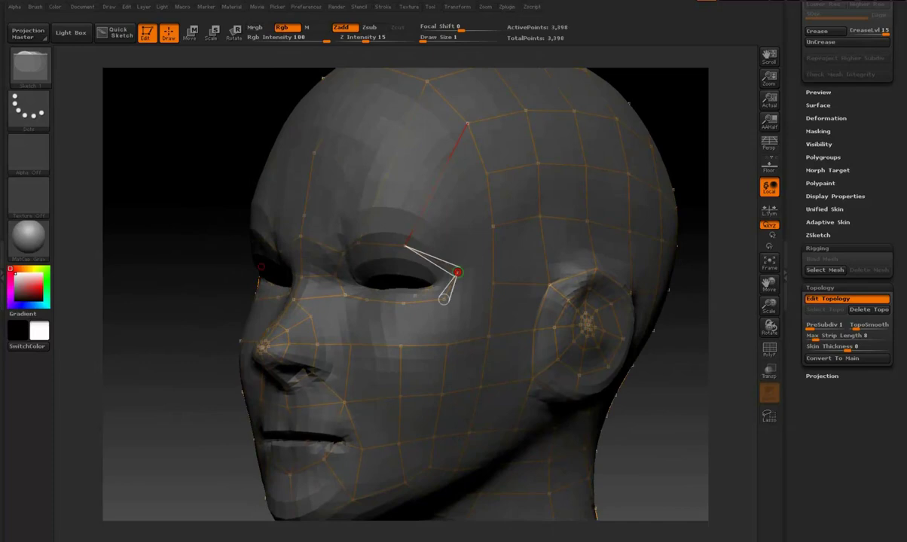
{"action": "left_click", "coordinate": [457, 271]}
{"action": "mouse_move", "coordinate": [656, 452]}
{"action": "left_mouse_down"}
{"action": "mouse_move", "coordinate": [704, 452]}
{"action": "mouse_move", "coordinate": [633, 452]}
{"action": "mouse_move", "coordinate": [682, 452]}
{"action": "mouse_move", "coordinate": [660, 468]}
{"action": "mouse_move", "coordinate": [686, 467]}
{"action": "mouse_move", "coordinate": [648, 467]}
{"action": "mouse_move", "coordinate": [663, 489]}
{"action": "left_mouse_up"}
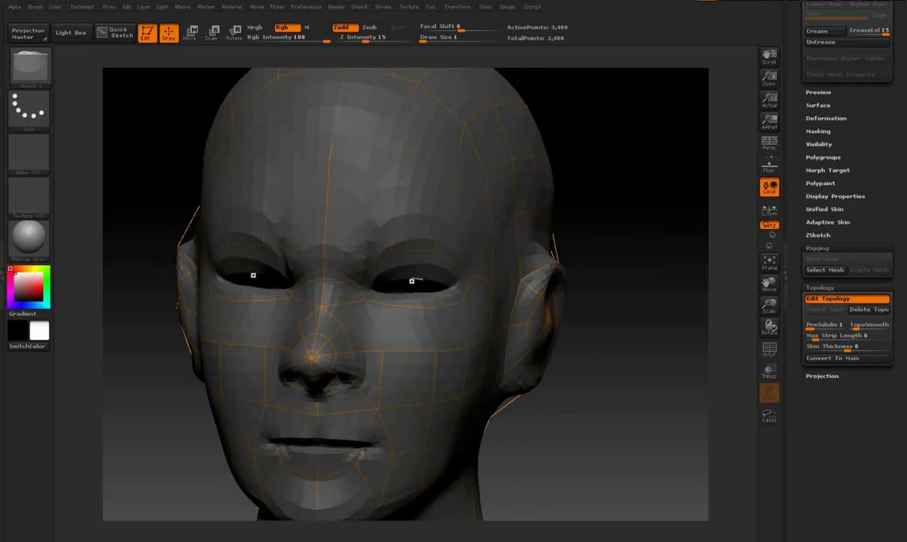
Try a mirrored vertex pair near the eyes, then remove it again
{"action": "left_click_drag", "start_coordinate": [572, 317], "coordinate": [516, 273]}
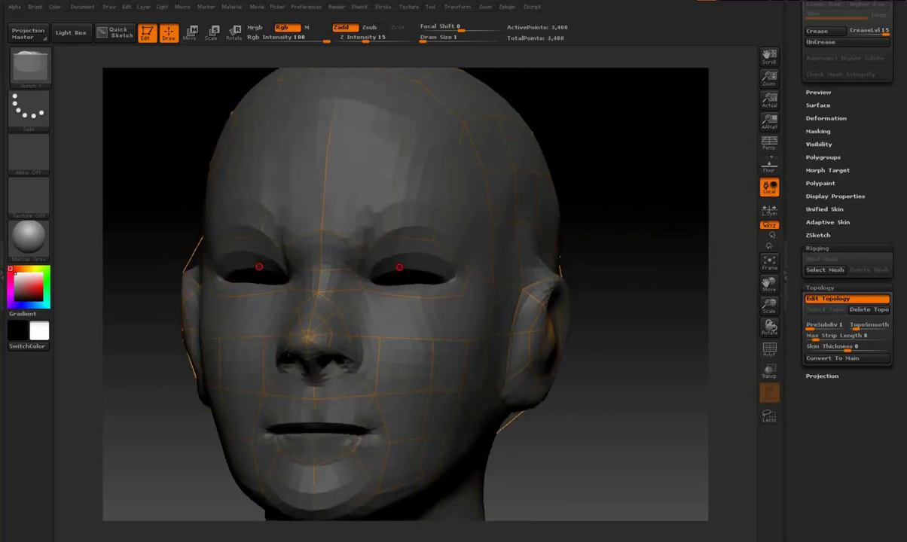
{"action": "left_click", "coordinate": [403, 268]}
{"action": "left_click_drag", "start_coordinate": [647, 452], "coordinate": [648, 347]}
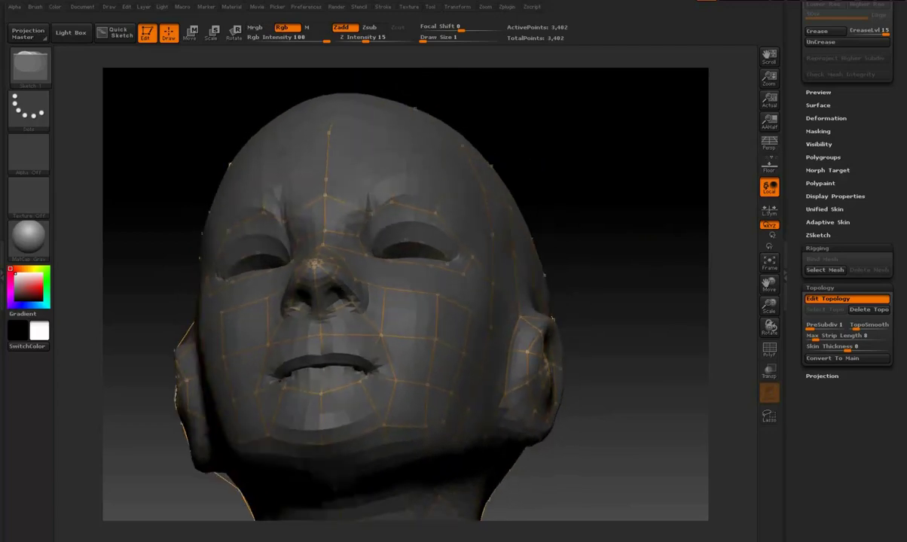
{"action": "left_click", "coordinate": [426, 247], "text": "alt"}
{"action": "left_click_drag", "start_coordinate": [648, 347], "coordinate": [648, 400]}
Set Draw Size to 3 and delete unwanted topology points around the eyes and nose
{"action": "key", "text": "s"}
{"action": "left_click_drag", "start_coordinate": [663, 287], "coordinate": [512, 261]}
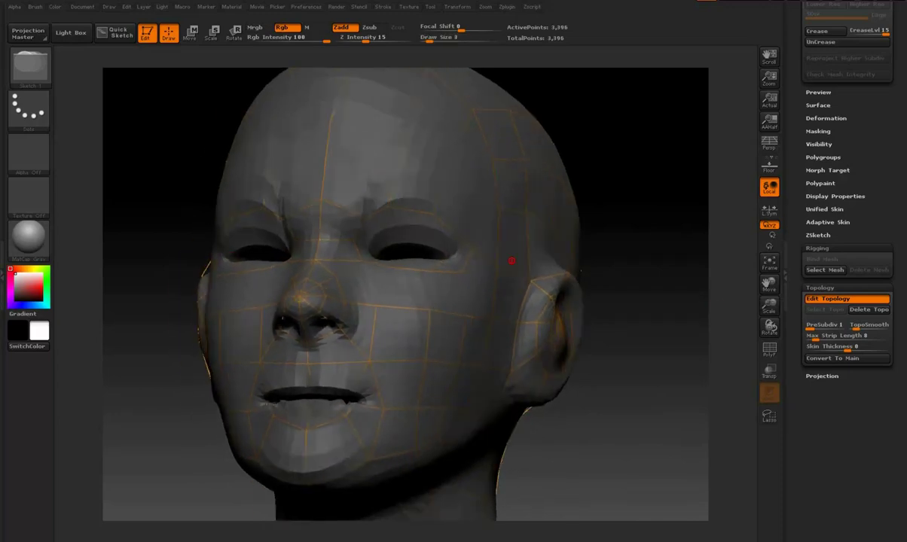
{"action": "left_click", "coordinate": [230, 257], "text": "alt"}
{"action": "left_click_drag", "start_coordinate": [678, 301], "coordinate": [678, 346]}
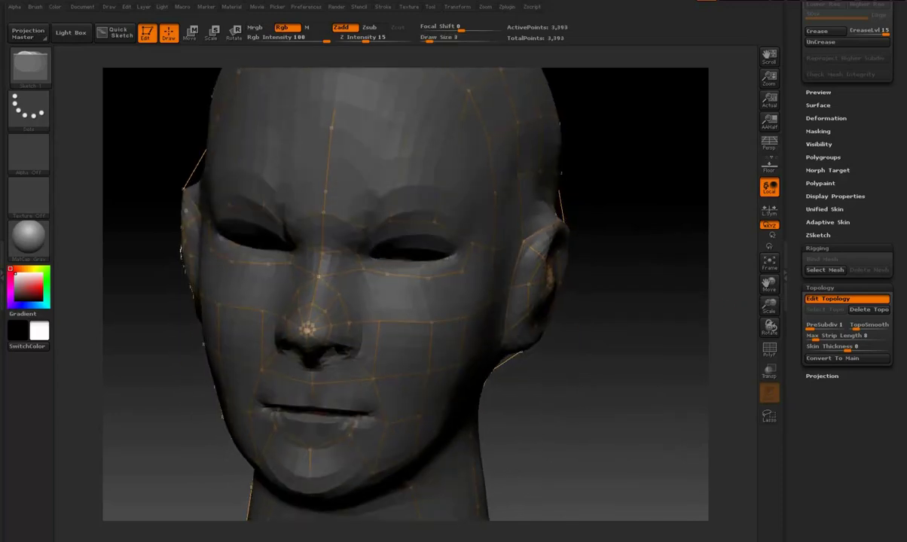
{"action": "left_click", "coordinate": [238, 240]}
{"action": "left_click", "coordinate": [232, 240], "text": "alt"}
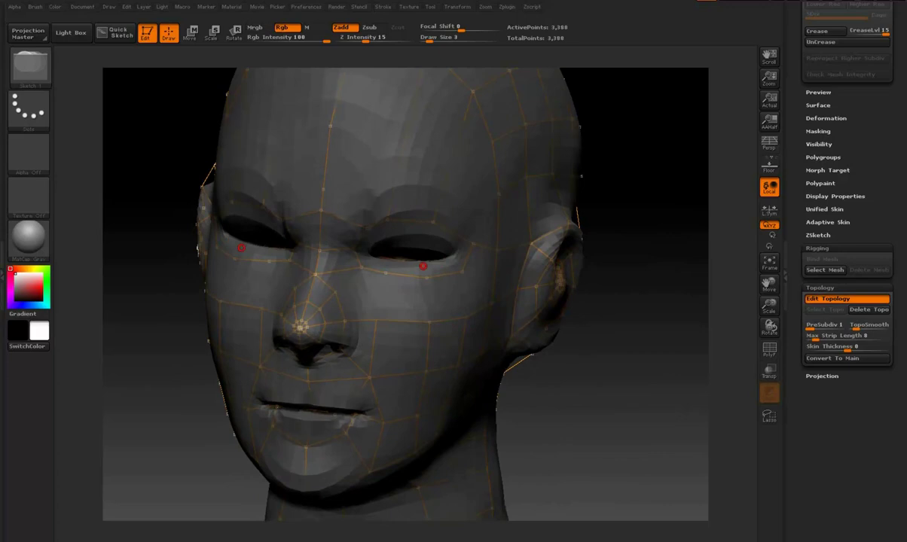
{"action": "left_click", "coordinate": [384, 259], "text": "alt"}
Start a new mirrored edge from the outer eye corner
{"action": "mouse_move", "coordinate": [663, 392]}
{"action": "left_mouse_down"}
{"action": "mouse_move", "coordinate": [452, 392]}
{"action": "mouse_move", "coordinate": [407, 415]}
{"action": "left_mouse_up"}
{"action": "mouse_move", "coordinate": [641, 452]}
{"action": "left_mouse_down"}
{"action": "mouse_move", "coordinate": [602, 452]}
{"action": "mouse_move", "coordinate": [573, 467]}
{"action": "mouse_move", "coordinate": [472, 245]}
{"action": "left_mouse_up"}
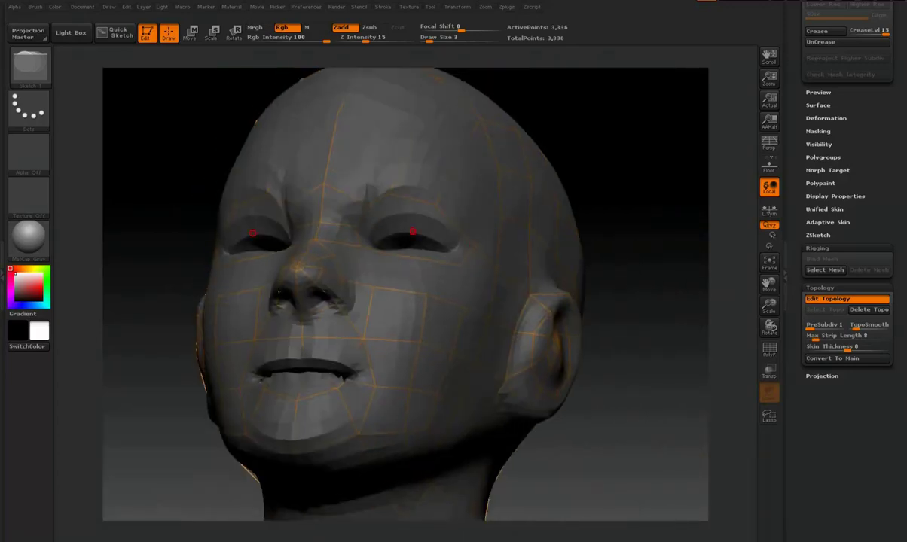
{"action": "left_click", "coordinate": [412, 231]}
Fix an eye-corner vertex and correct misplaced mirrored vertices below the eye
{"action": "left_click", "coordinate": [451, 252]}
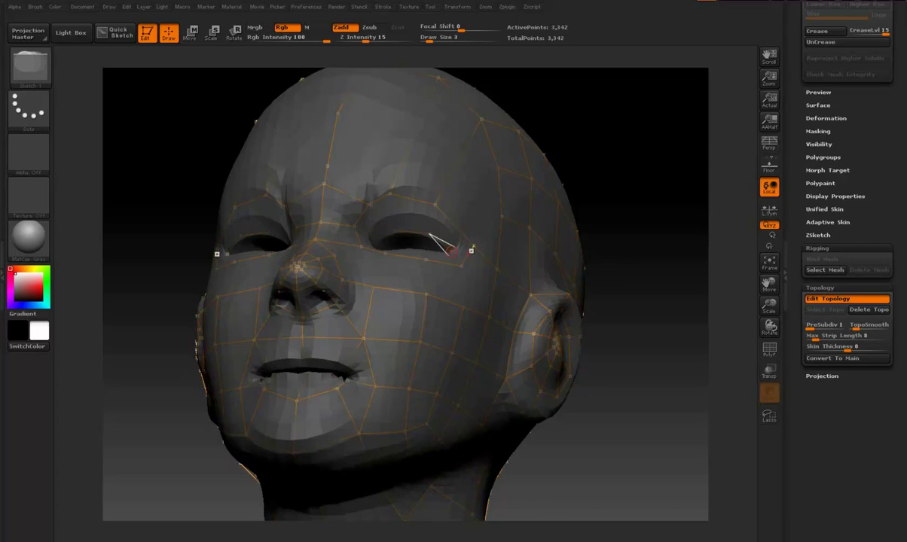
{"action": "mouse_move", "coordinate": [430, 235]}
{"action": "left_mouse_down"}
{"action": "mouse_move", "coordinate": [418, 258]}
{"action": "mouse_move", "coordinate": [452, 260]}
{"action": "mouse_move", "coordinate": [429, 269]}
{"action": "left_mouse_up"}
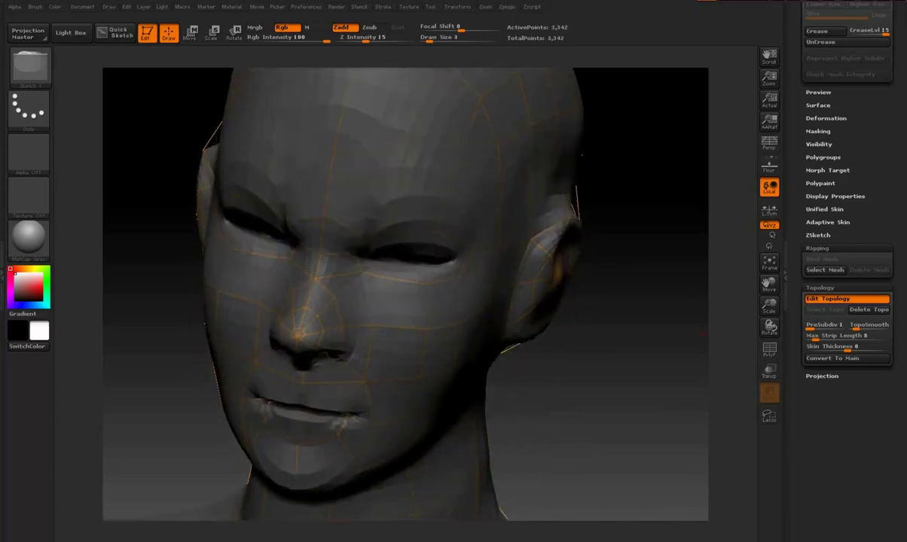
{"action": "left_click", "coordinate": [432, 270]}
{"action": "mouse_move", "coordinate": [431, 270]}
{"action": "left_mouse_down"}
{"action": "mouse_move", "coordinate": [456, 259]}
{"action": "mouse_move", "coordinate": [507, 291]}
{"action": "left_mouse_up"}
{"action": "left_click", "coordinate": [456, 259], "text": "alt"}
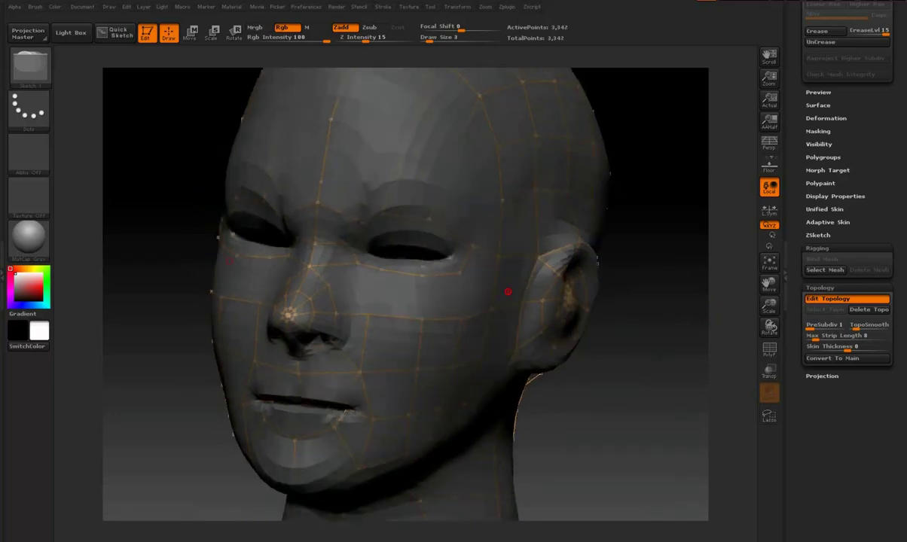
{"action": "left_click", "coordinate": [437, 267], "text": "alt"}
Add two mirrored vertex pairs along the lower eyelid and three along the upper eyelid
{"action": "left_click", "coordinate": [419, 268]}
{"action": "left_click", "coordinate": [382, 261]}
{"action": "left_click", "coordinate": [373, 250]}
{"action": "left_click", "coordinate": [369, 243]}
{"action": "left_click", "coordinate": [361, 236]}
{"action": "mouse_move", "coordinate": [383, 228]}
{"action": "left_mouse_down"}
{"action": "mouse_move", "coordinate": [370, 236]}
{"action": "mouse_move", "coordinate": [478, 269]}
{"action": "left_mouse_up"}
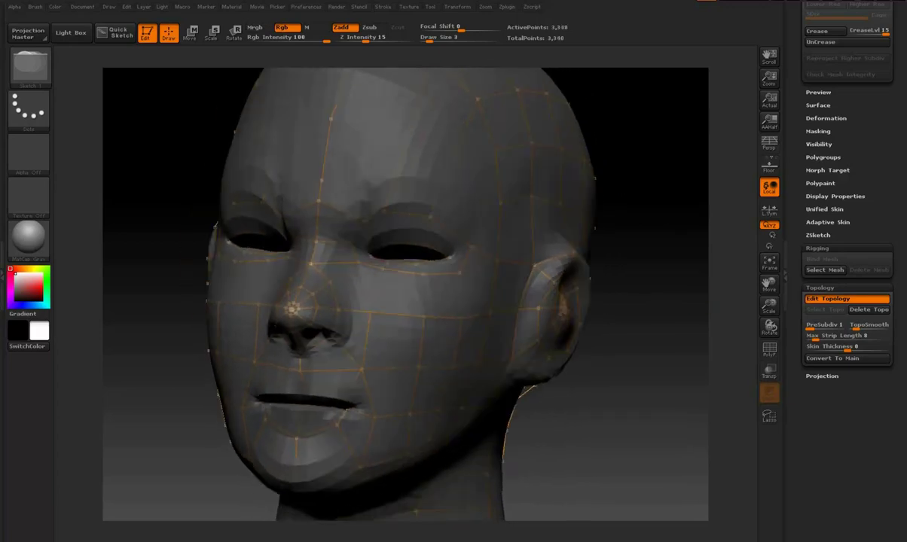